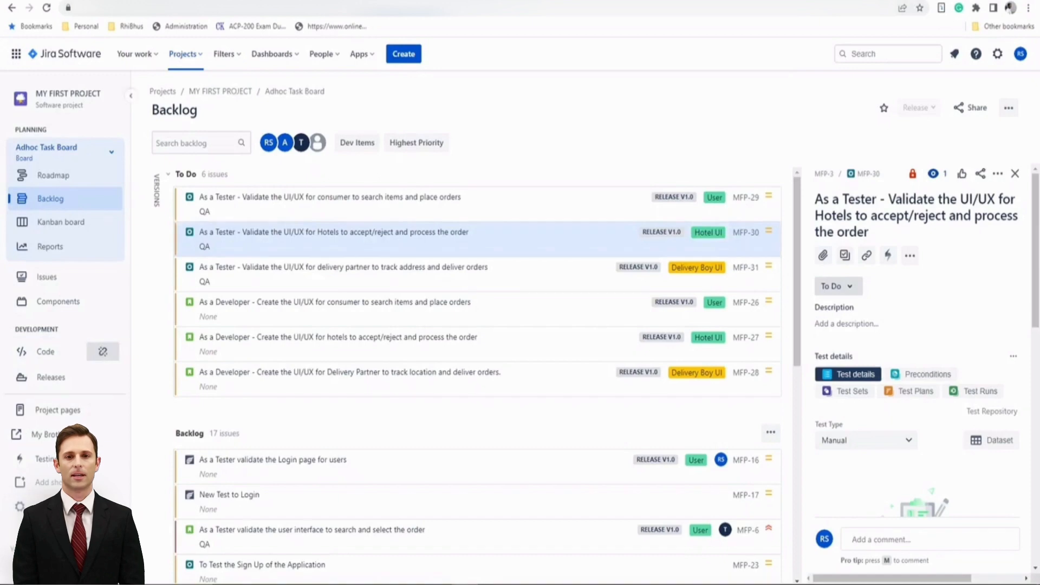
# Open the project's Xray Settings, map the Bug issue type as a defect issue type, and save
pyautogui.click(65, 507)
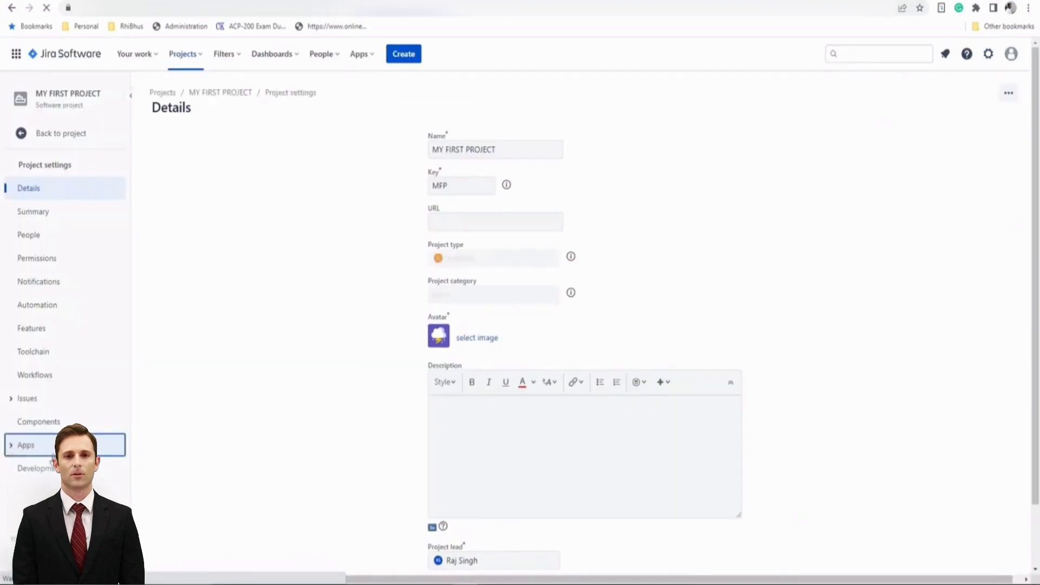
pyautogui.click(12, 449)
pyautogui.click(38, 491)
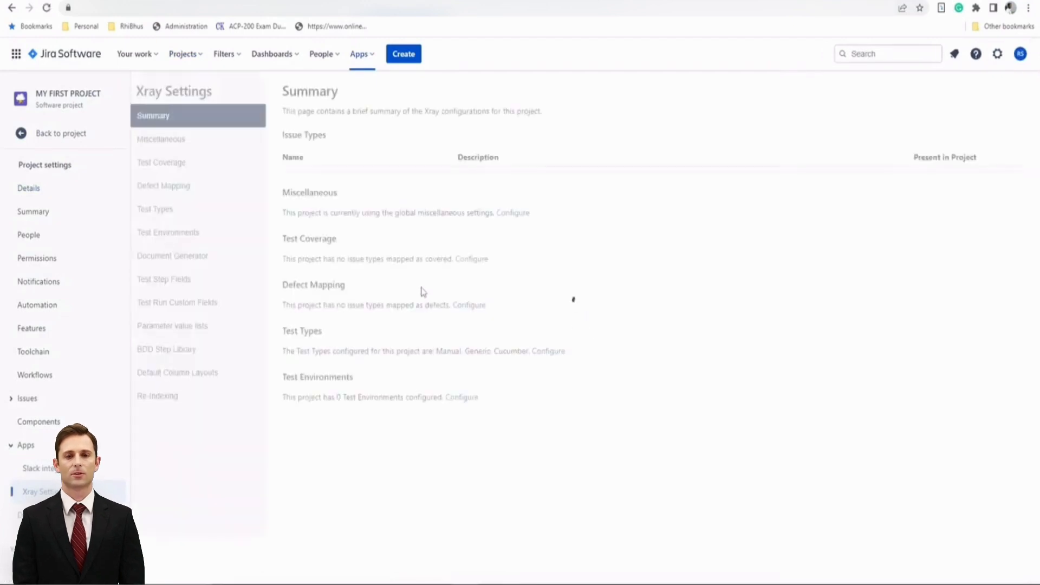
pyautogui.click(182, 194)
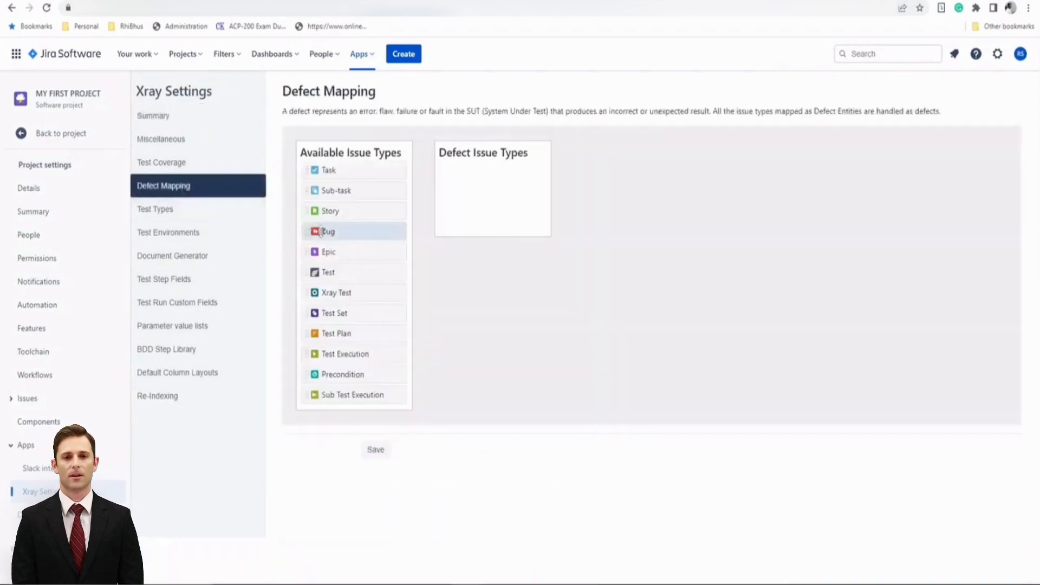
pyautogui.moveTo(321, 231); pyautogui.dragTo(457, 172)
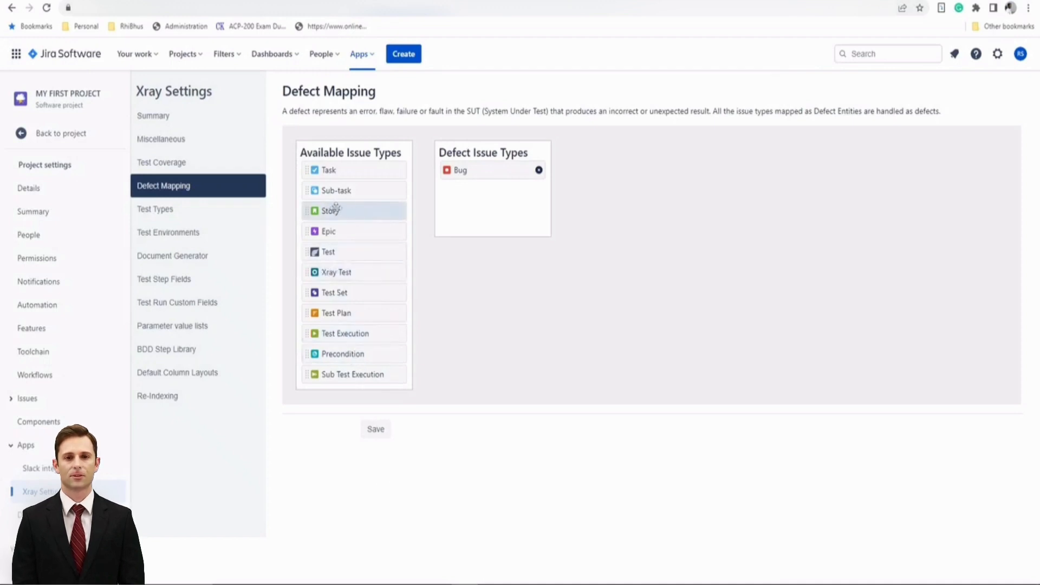
pyautogui.click(382, 434)
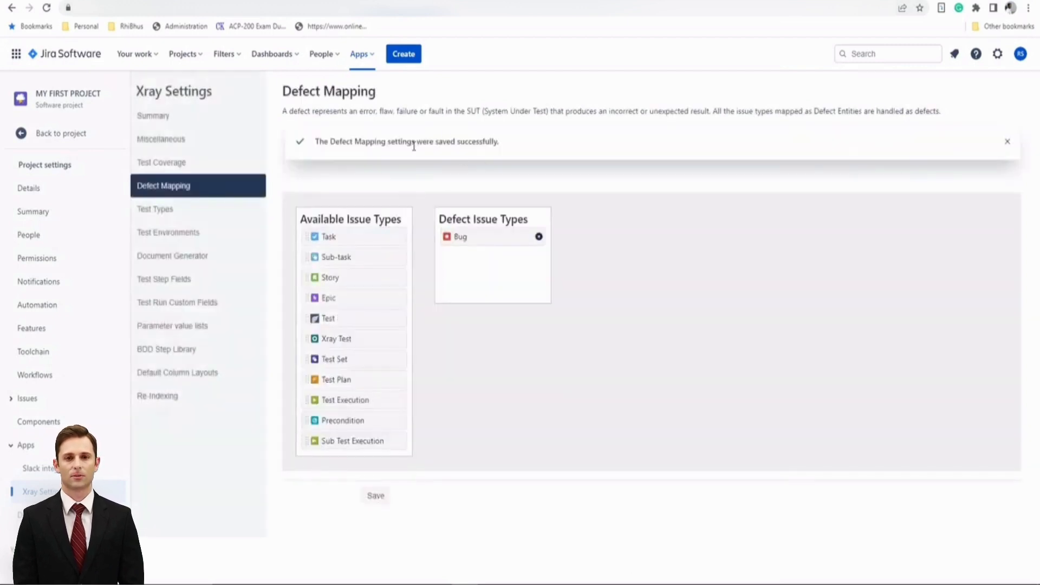
# Create a Bug issue with summary 'Defect sample 1', enabling the option to create another issue
pyautogui.click(55, 134)
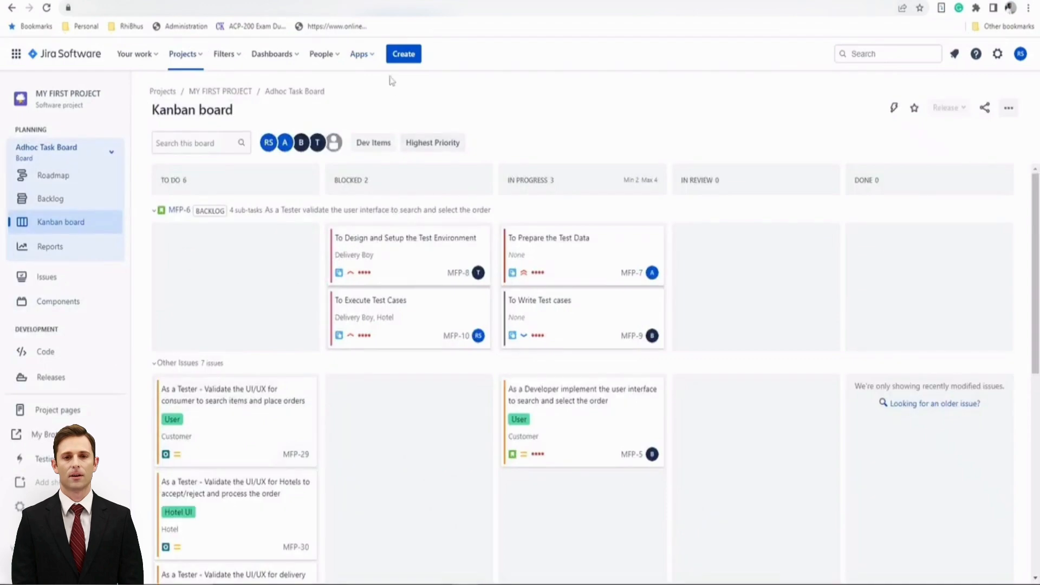
pyautogui.click(404, 57)
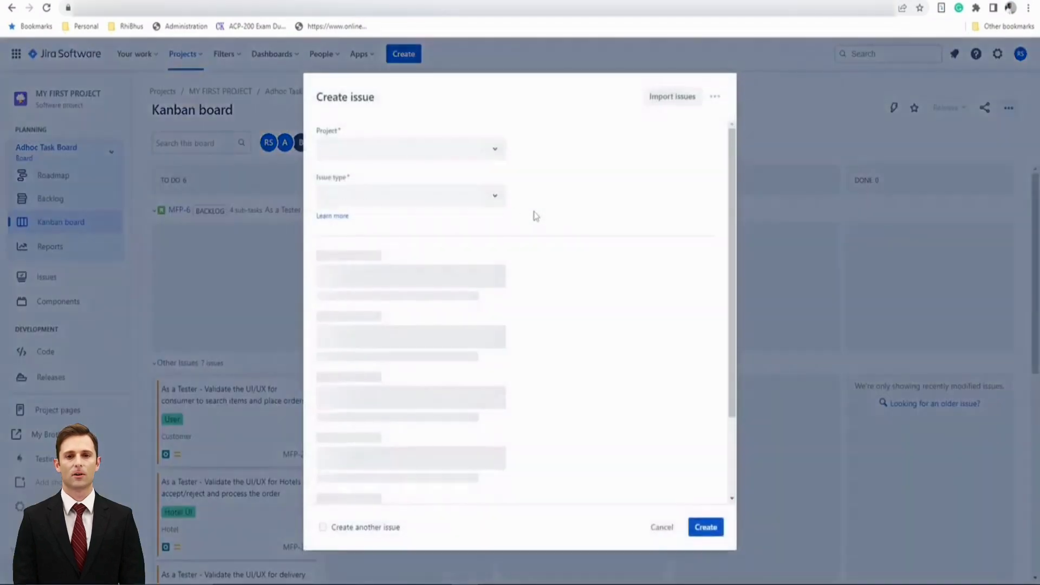
pyautogui.click(496, 202)
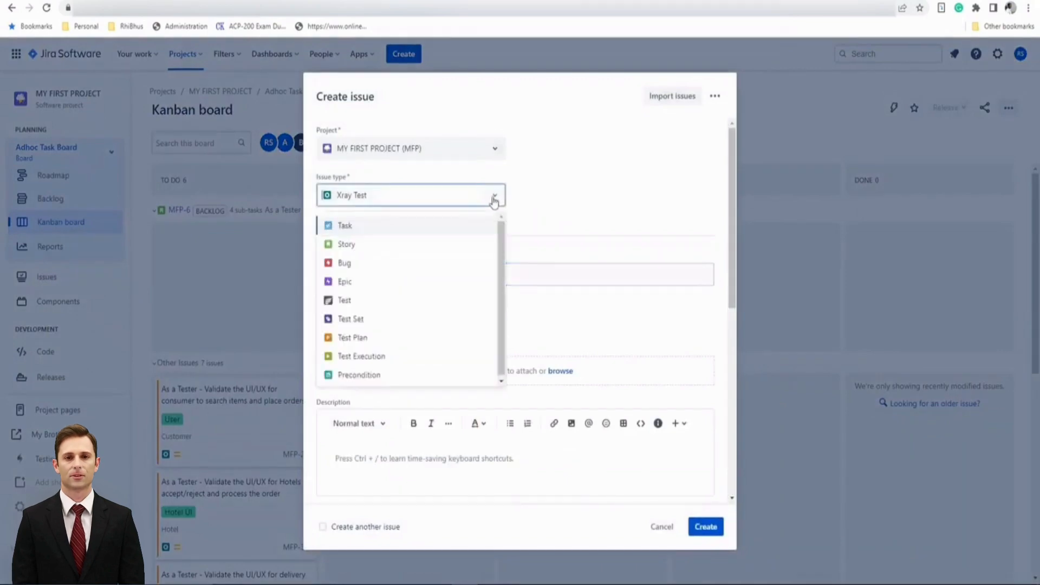
pyautogui.click(410, 269)
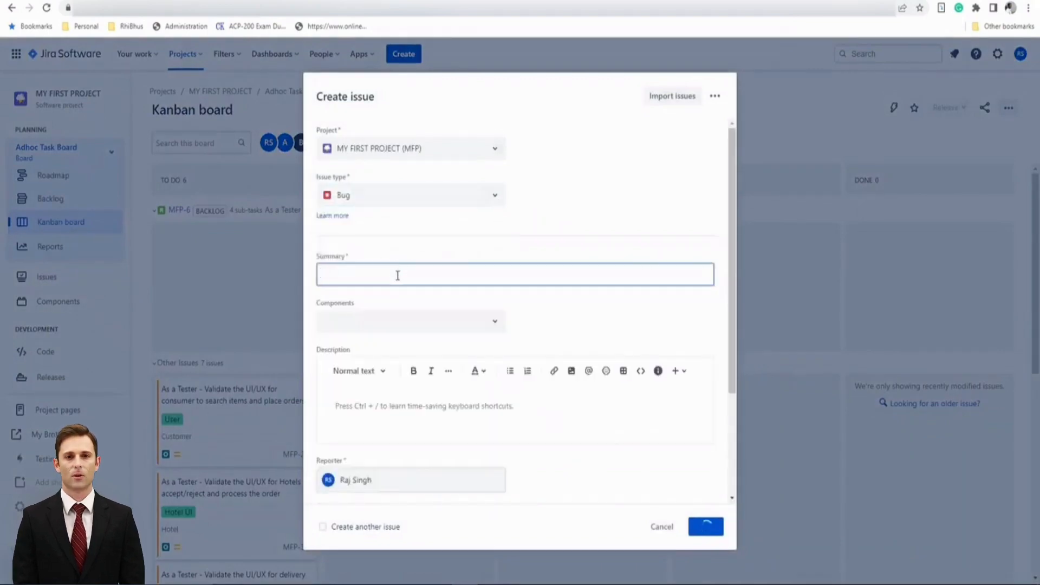
pyautogui.write('Defect')
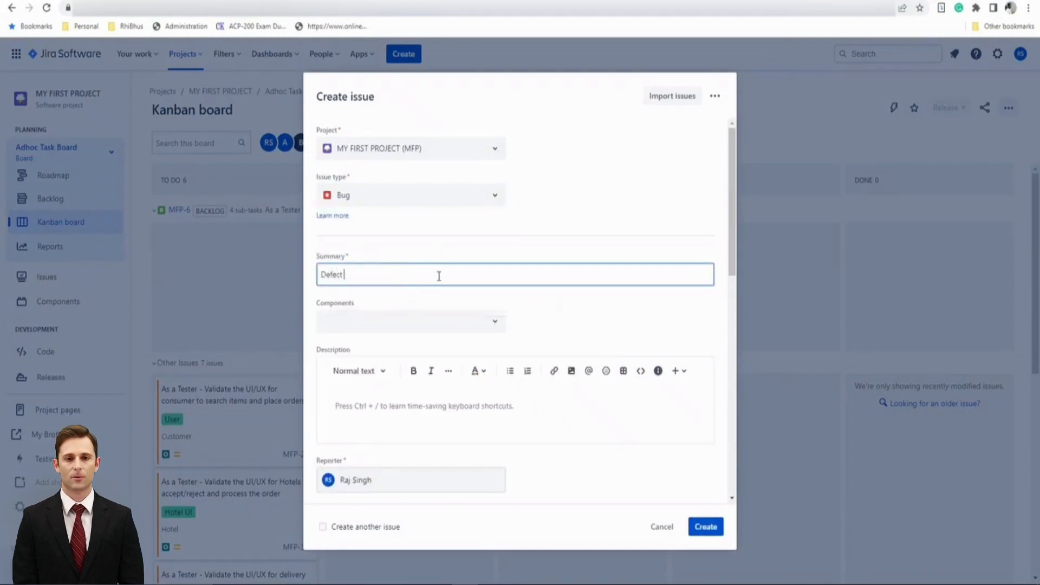
pyautogui.write(' sample 1')
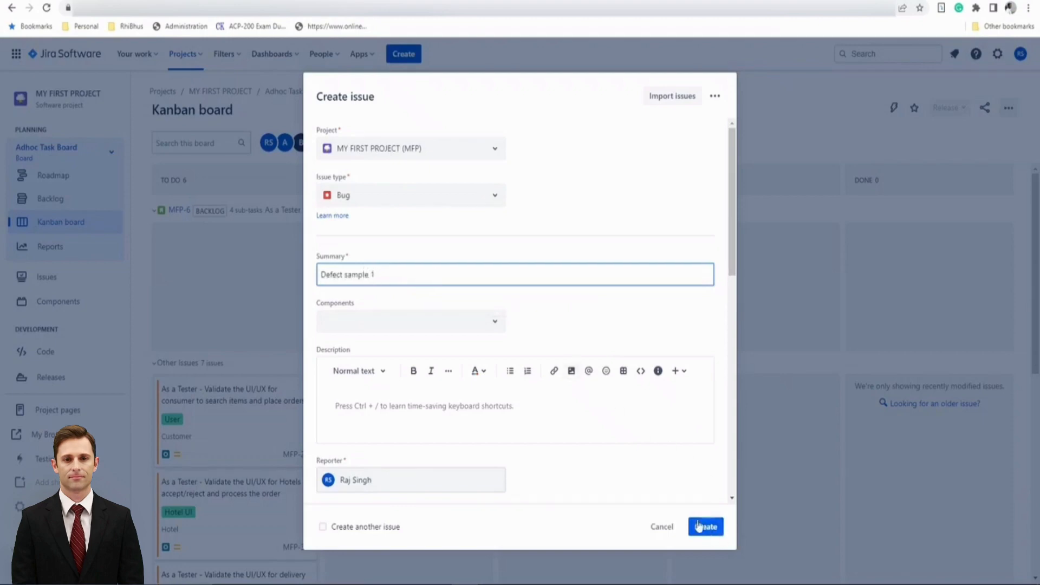
pyautogui.click(390, 541)
pyautogui.click(391, 530)
pyautogui.click(702, 526)
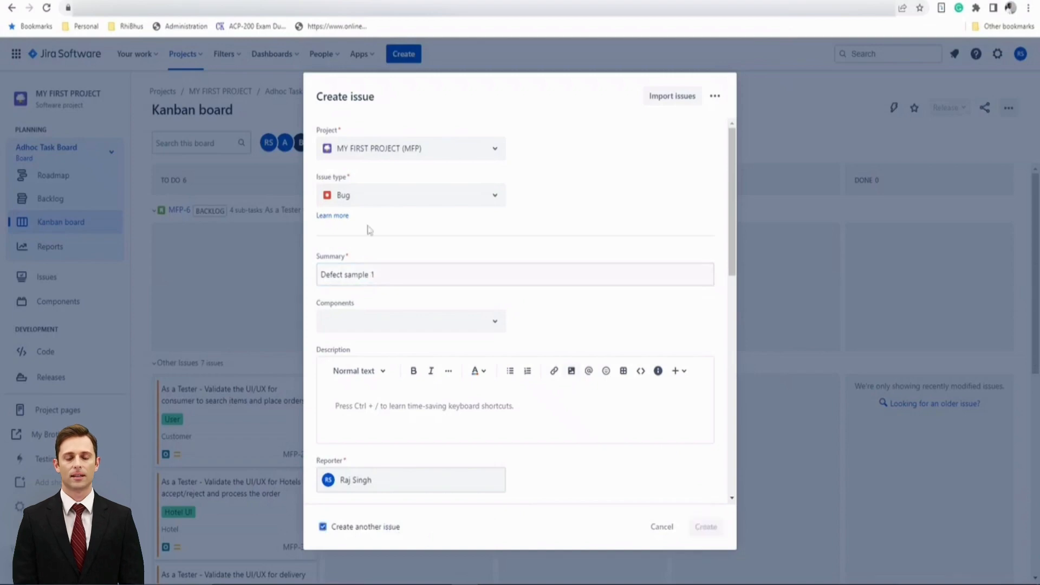
# Create a second Bug issue with summary 'Defect Sample 2'
pyautogui.click(400, 271)
pyautogui.write('Defect Sample 2')
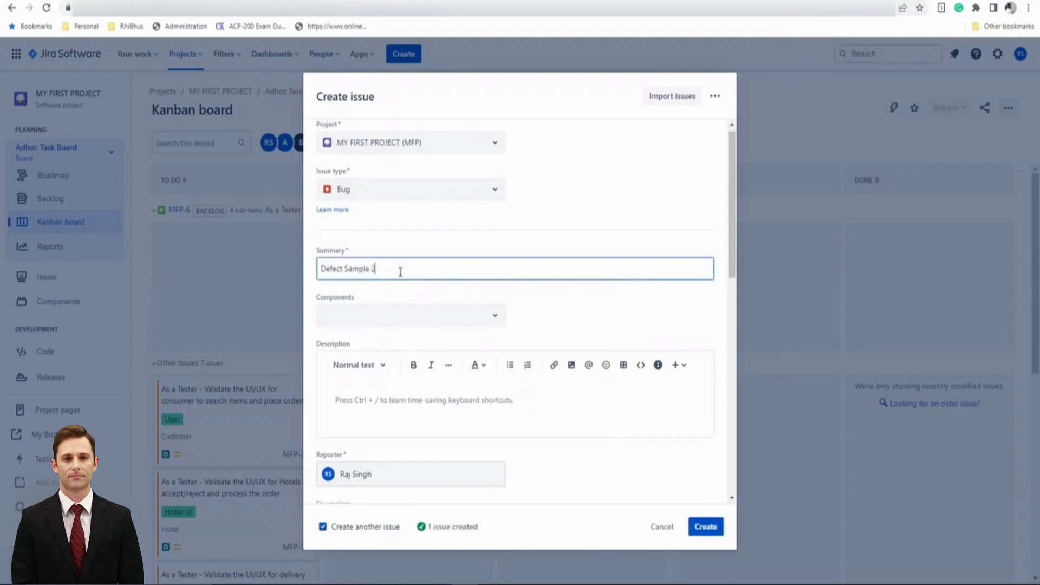
pyautogui.click(705, 526)
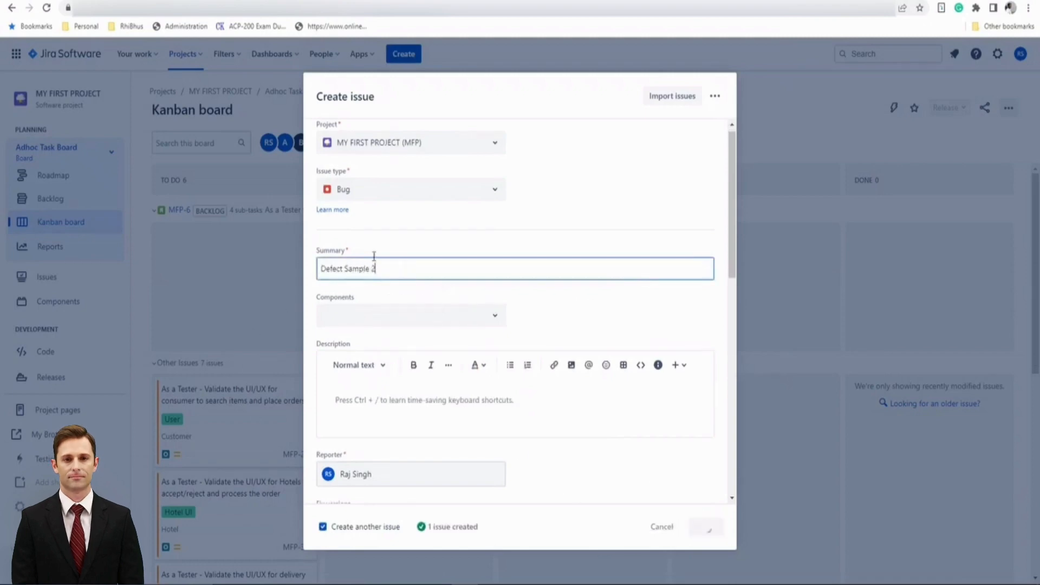
# Create a third Bug issue with summary 'Defect Sample 3', turning off the create-another option
pyautogui.write('De')
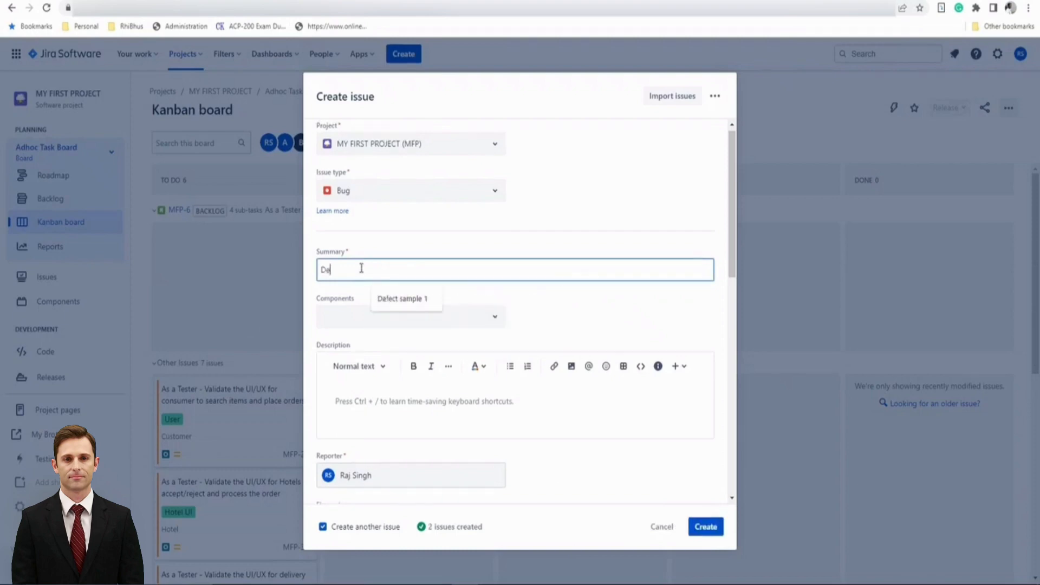
pyautogui.write('fect ampl')
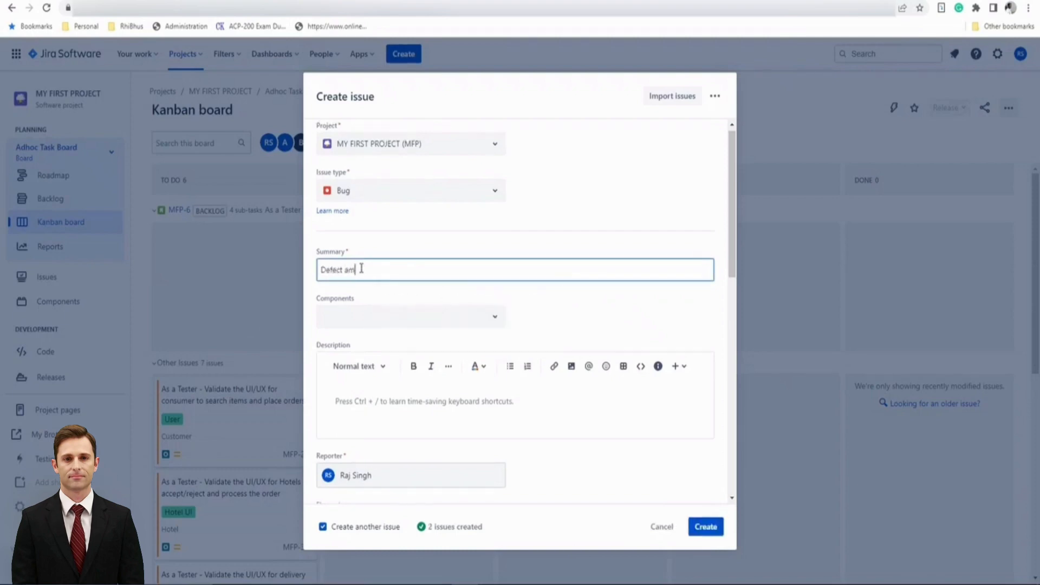
pyautogui.press('BackSpace')
pyautogui.press('BackSpace')
pyautogui.press('BackSpace')
pyautogui.press('BackSpace')
pyautogui.press('BackSpace')
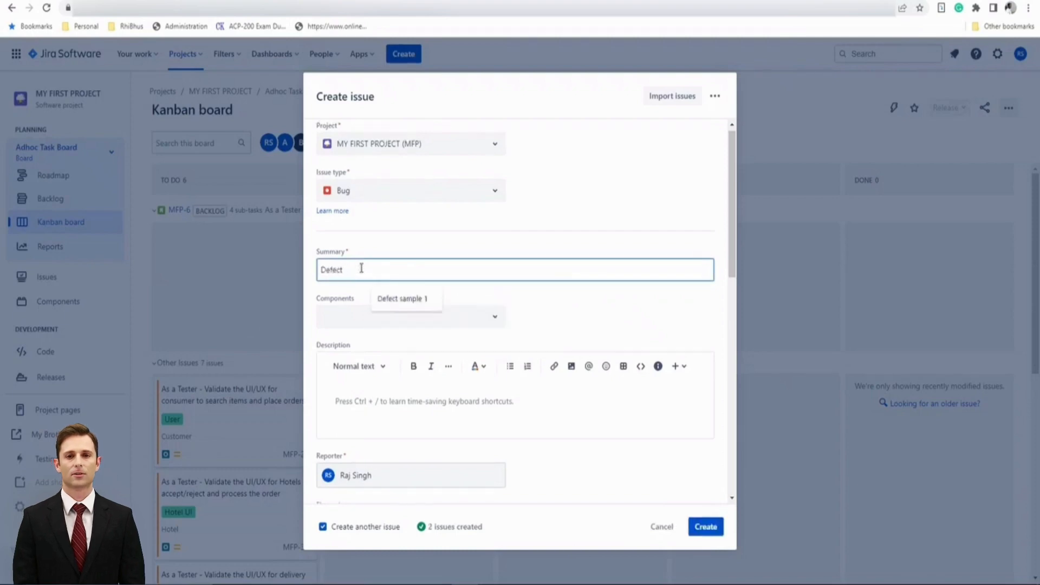
pyautogui.write('Sample 3')
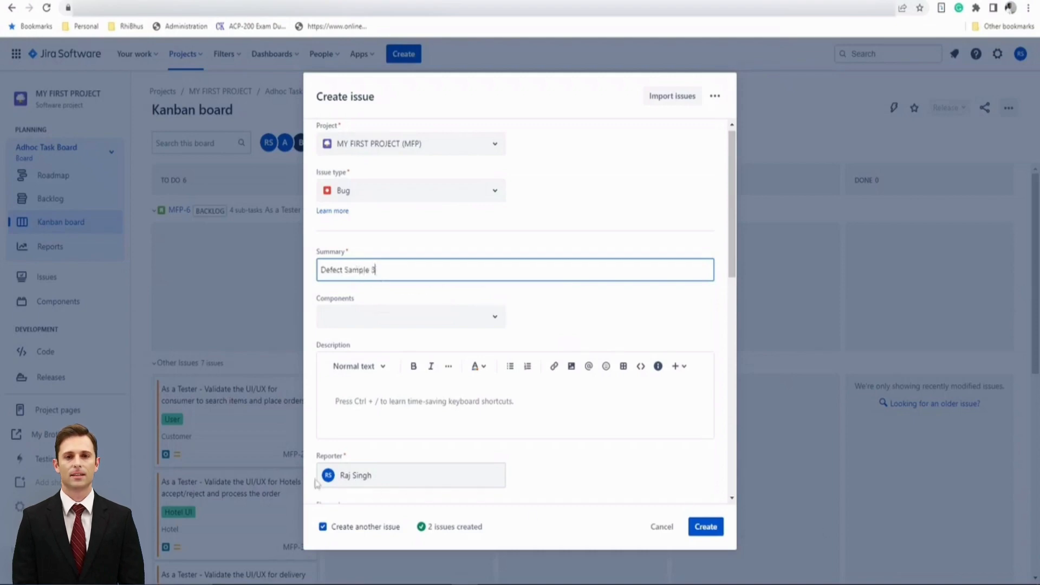
pyautogui.click(323, 527)
pyautogui.click(704, 526)
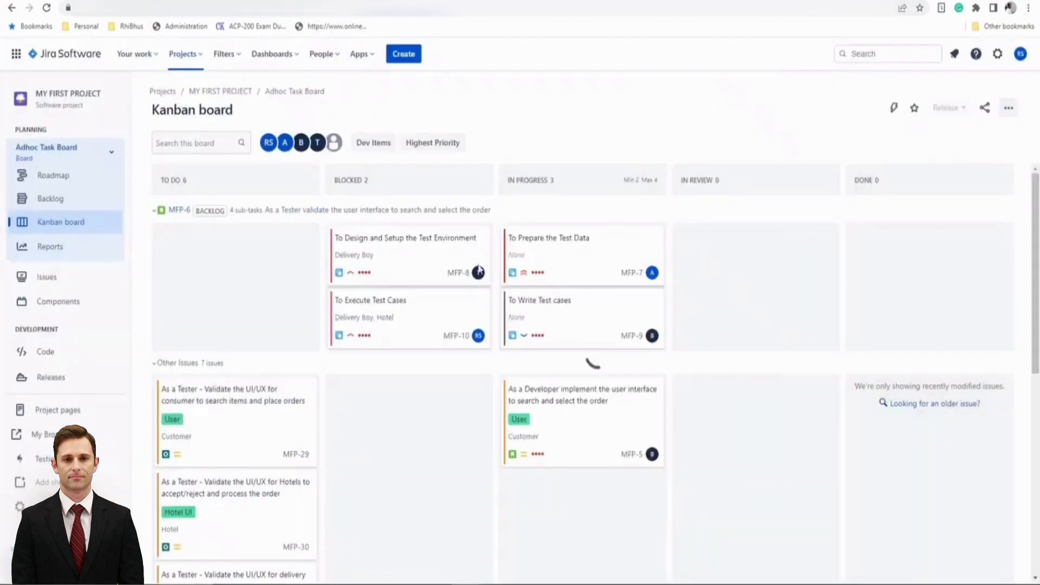
# Review the backlog list for the newly created defect issues
pyautogui.click(54, 201)
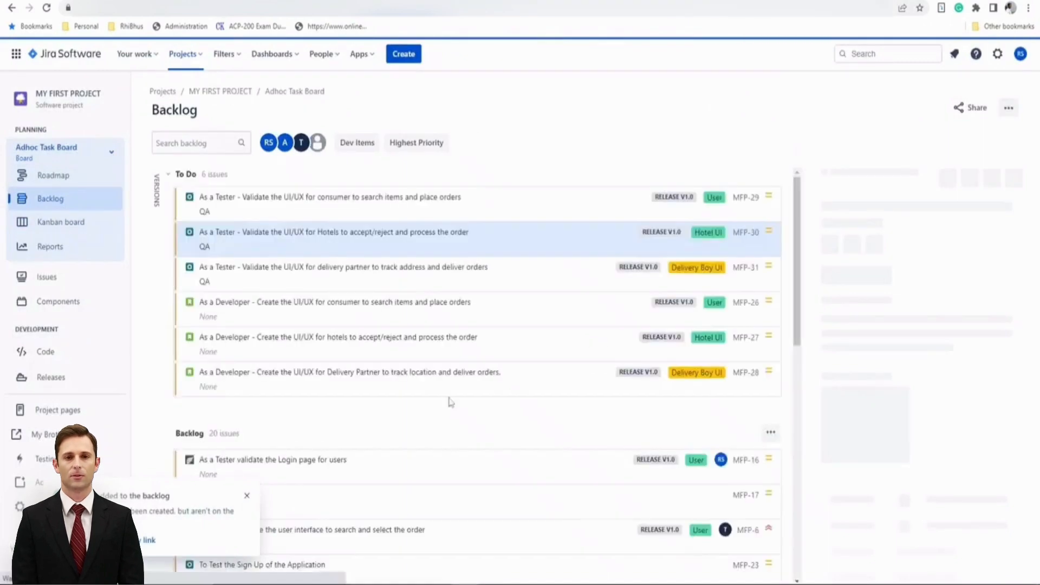
pyautogui.scroll(-9, 266, 486)
pyautogui.scroll(-2, 266, 486)
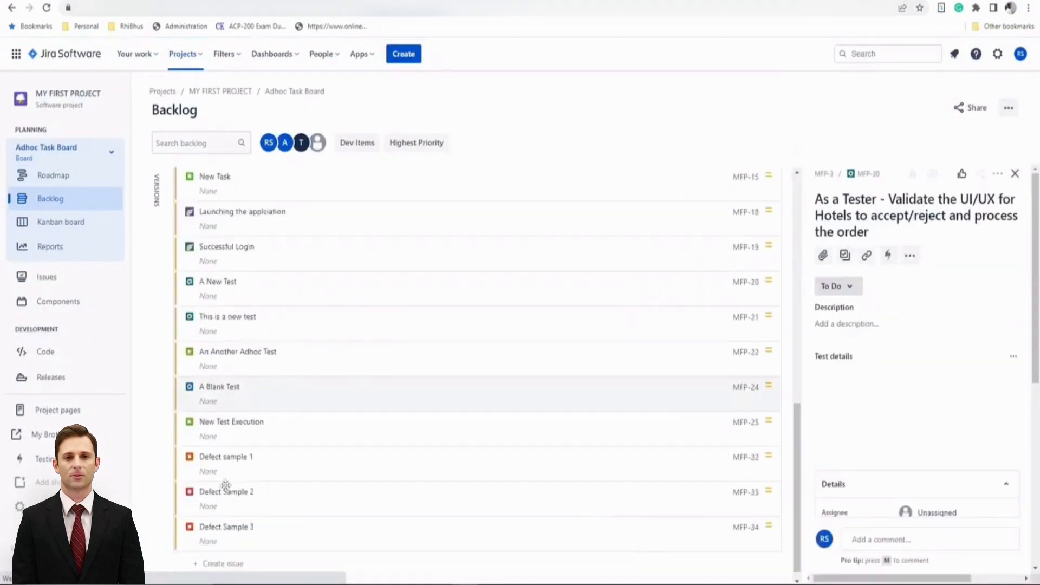
pyautogui.scroll(5, 488, 350)
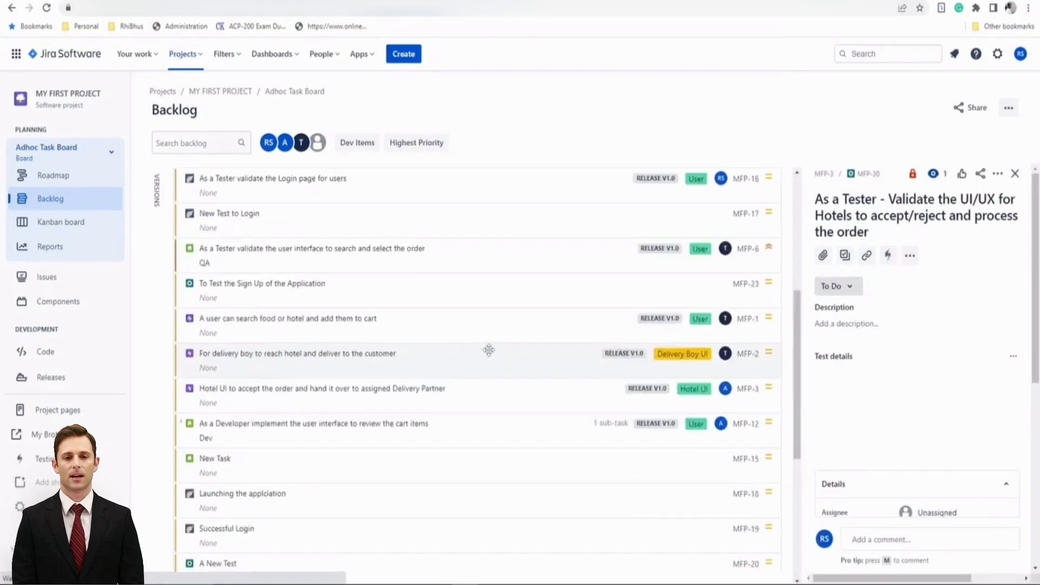
pyautogui.scroll(5, 488, 350)
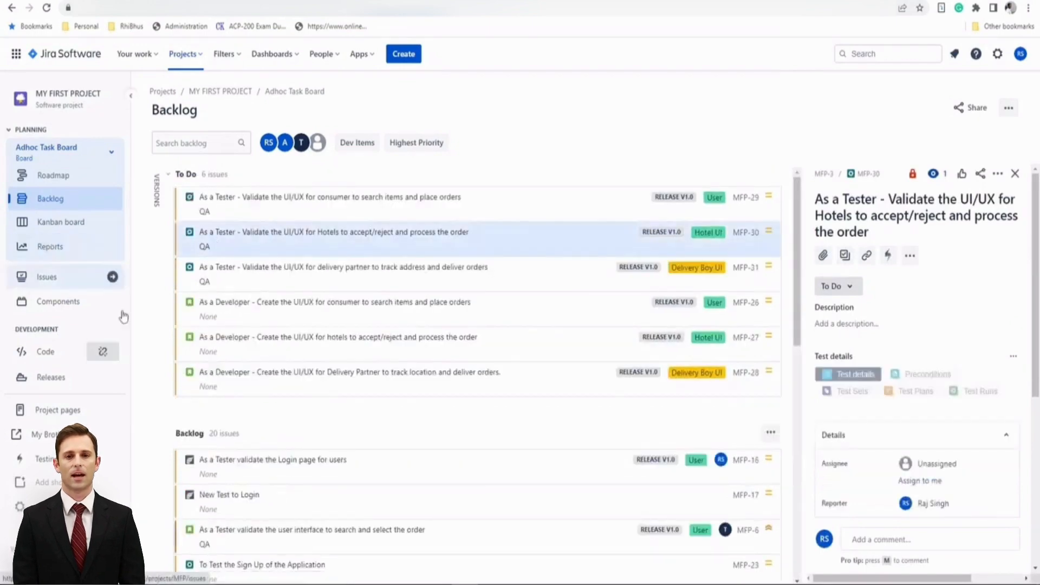
pyautogui.scroll(-10, 477, 353)
pyautogui.scroll(-1, 477, 353)
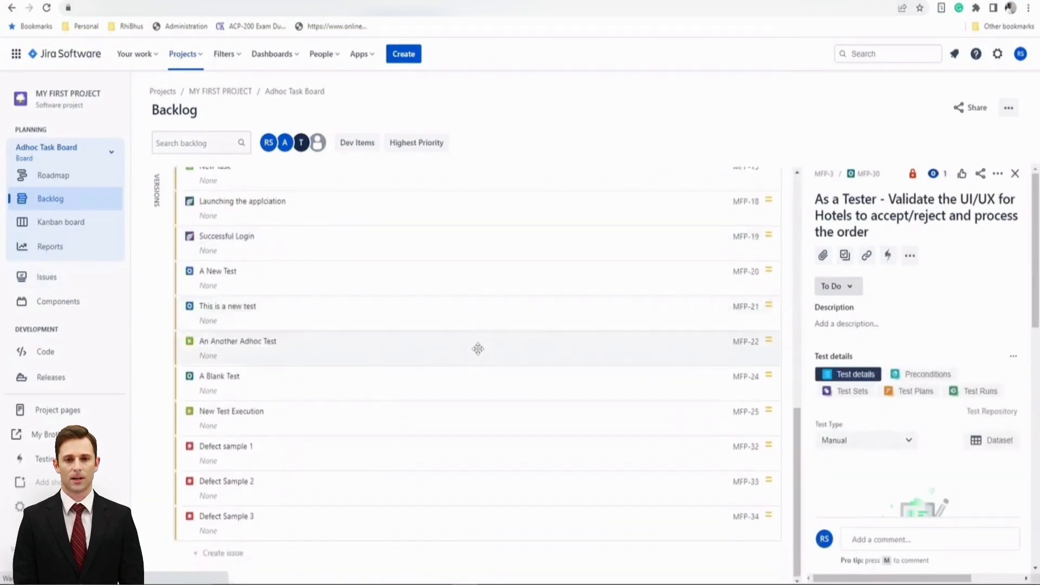
# Open the delivery partner UI/UX test MFP-31 from the Kanban board and link it to 'Defect sample 1' with link type 'created'
pyautogui.click(76, 223)
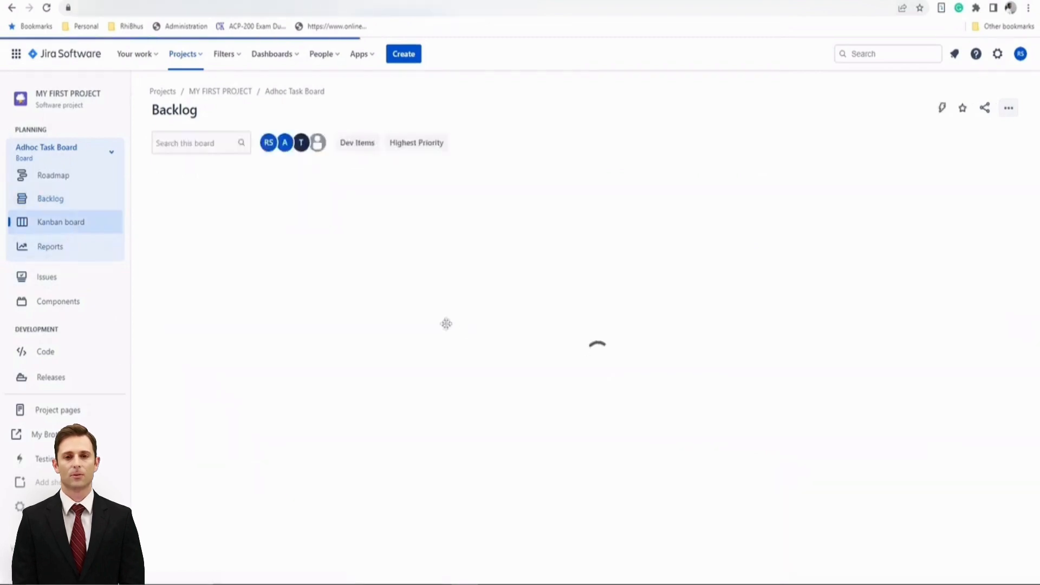
pyautogui.scroll(-3, 222, 456)
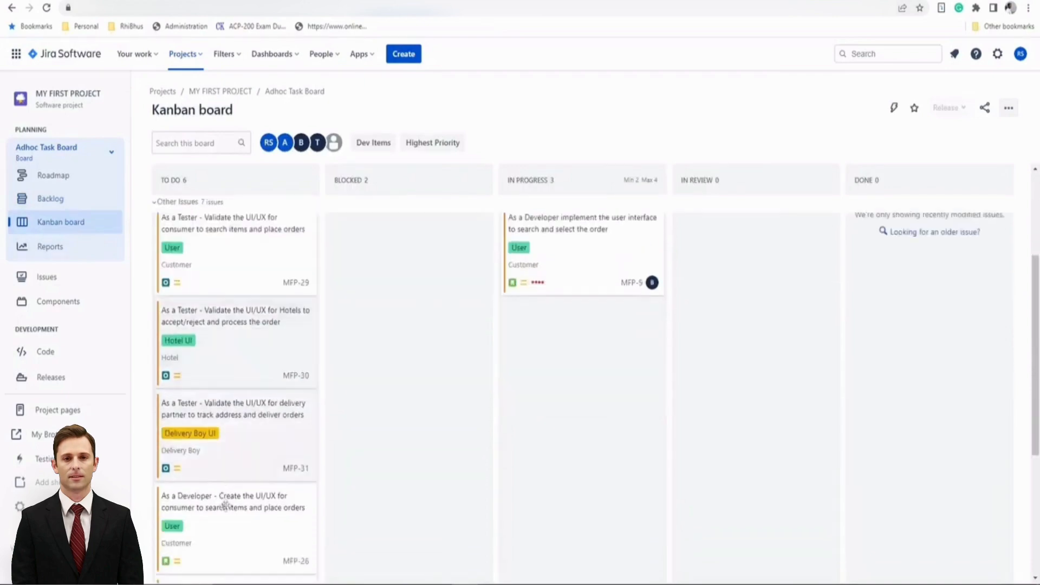
pyautogui.click(243, 413)
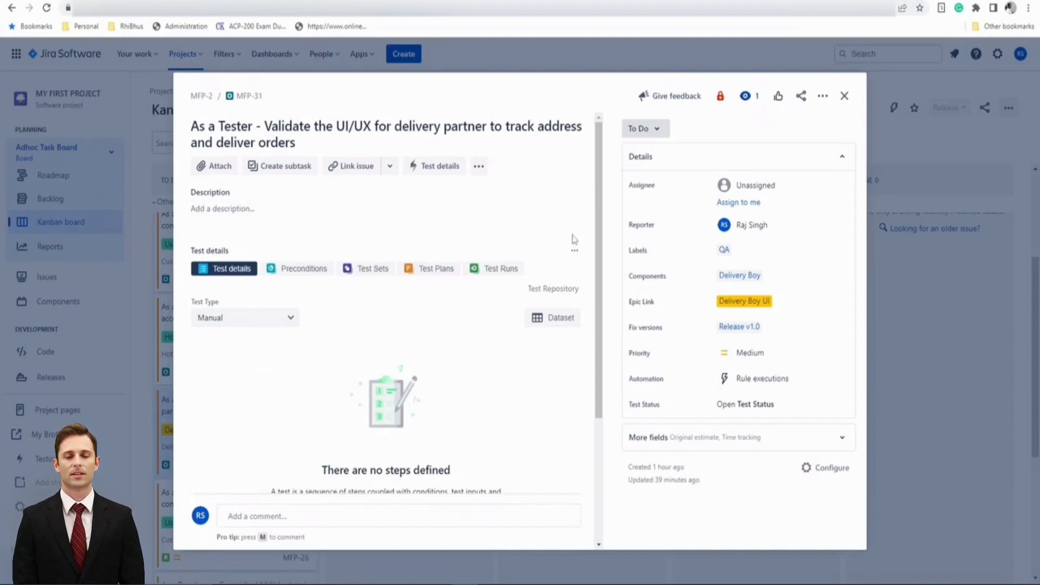
pyautogui.click(351, 168)
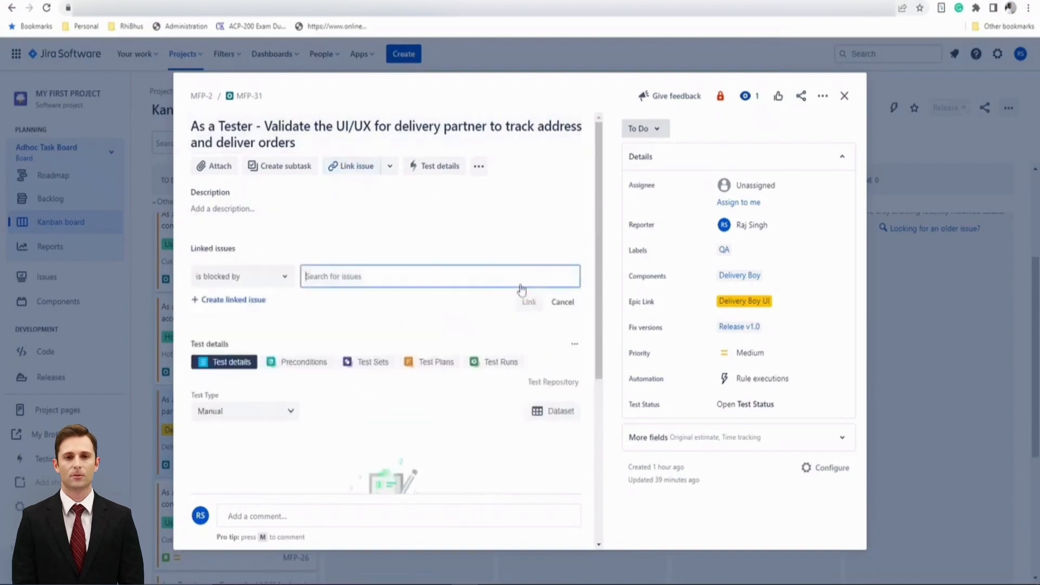
pyautogui.click(239, 280)
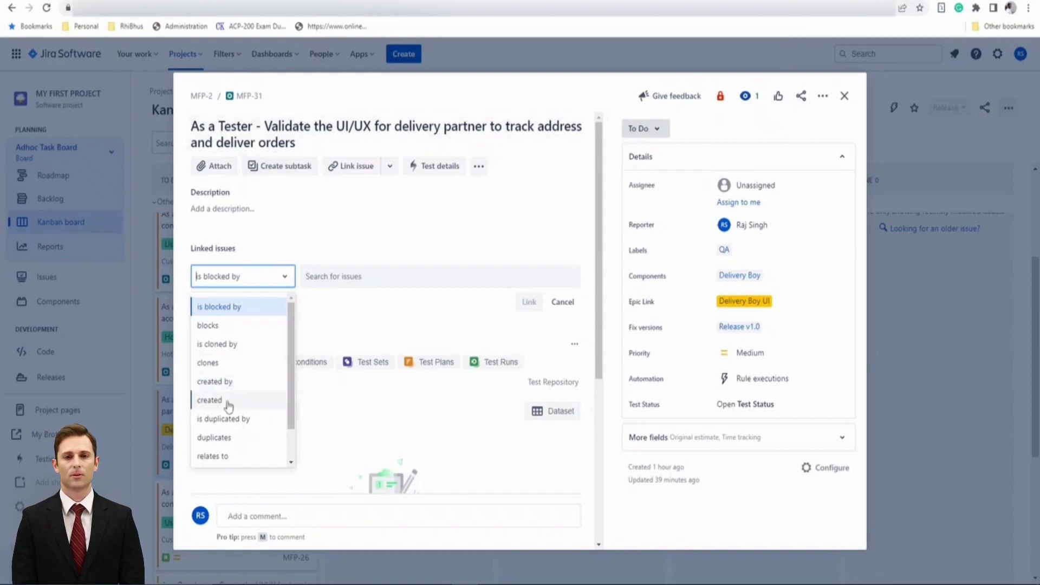
pyautogui.click(228, 403)
pyautogui.click(354, 283)
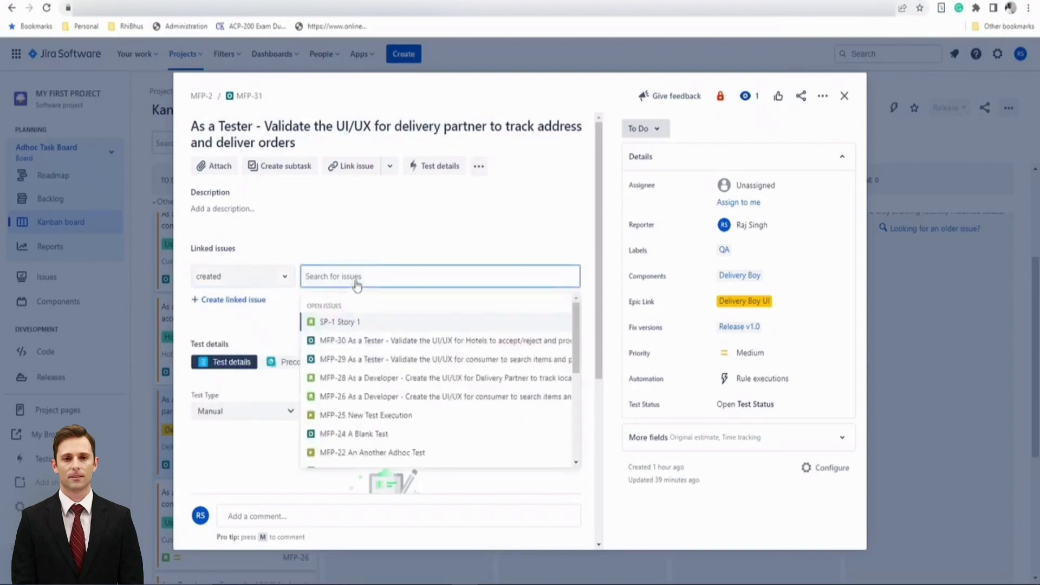
pyautogui.write('defec')
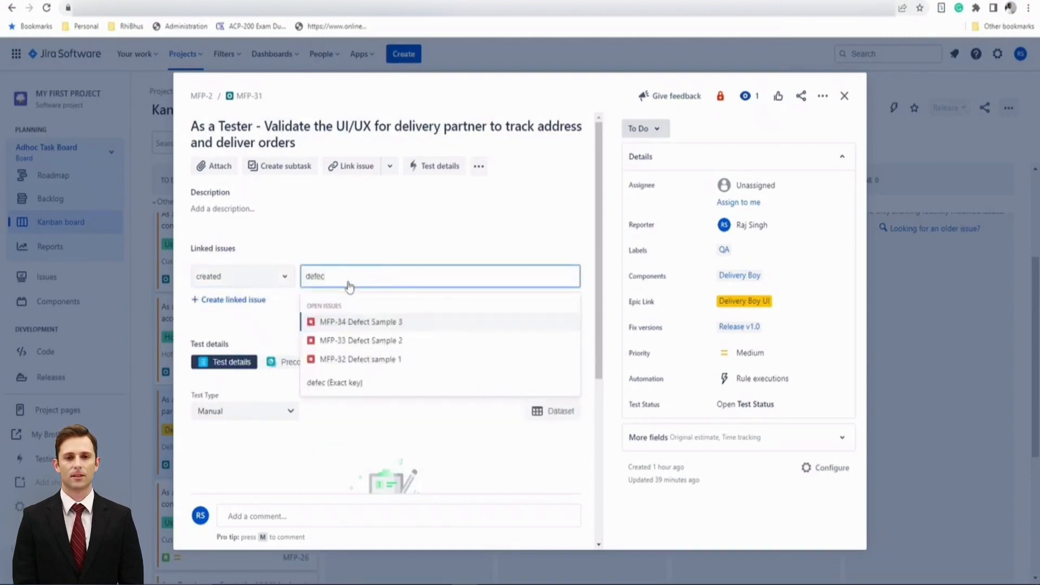
pyautogui.click(363, 361)
pyautogui.click(535, 308)
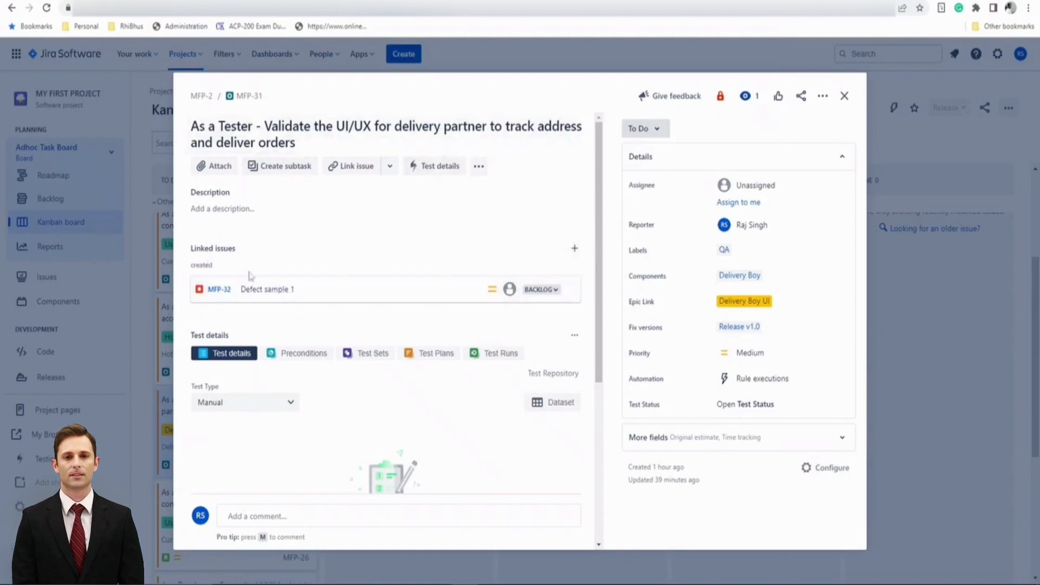
# Link the test MFP-31 to 'Defect Sample 2' using the link type 'created'
pyautogui.click(575, 248)
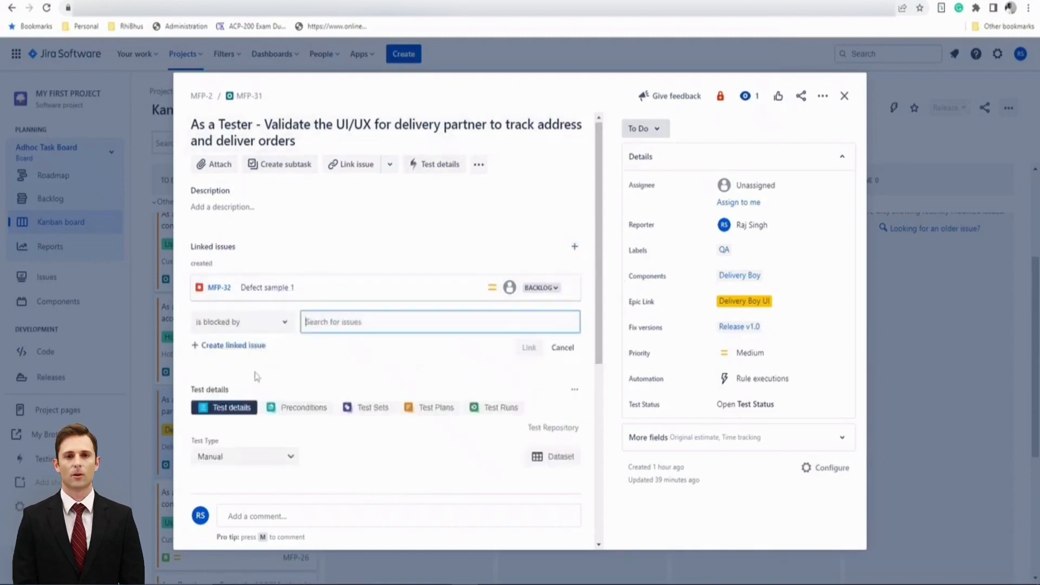
pyautogui.click(226, 323)
pyautogui.click(232, 447)
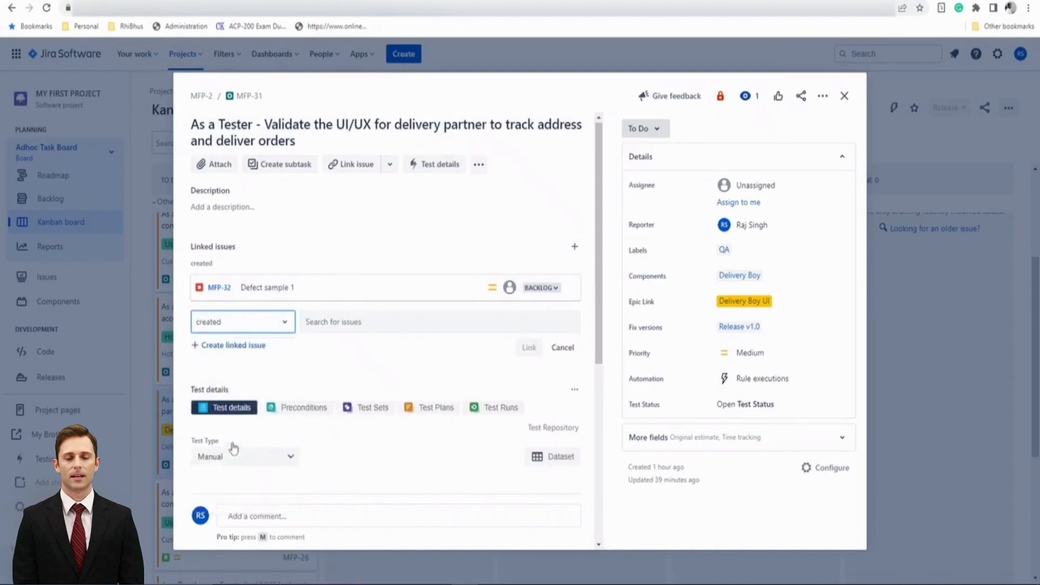
pyautogui.click(338, 323)
pyautogui.write('defe')
pyautogui.click(373, 395)
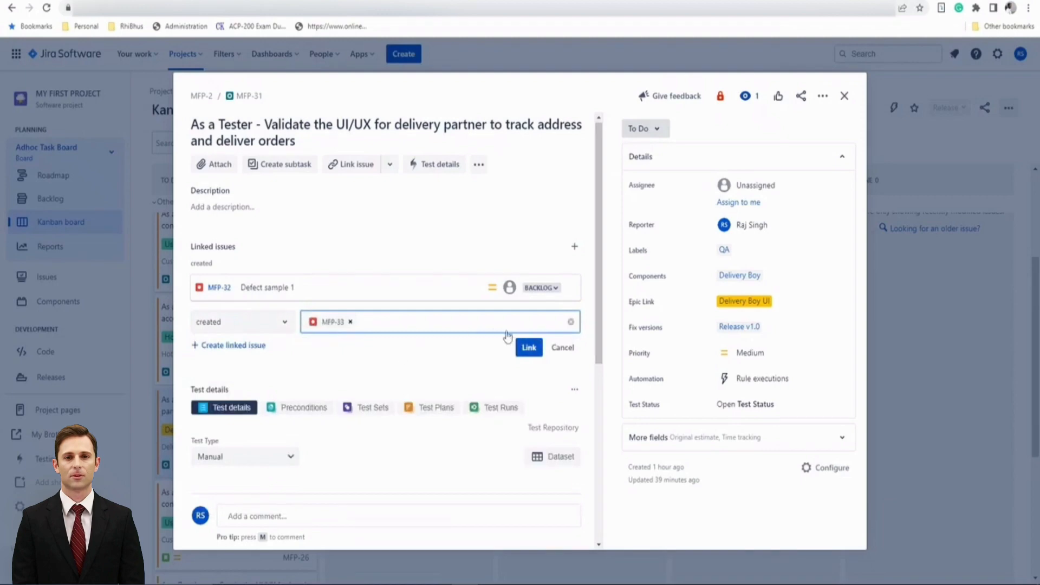
pyautogui.click(522, 348)
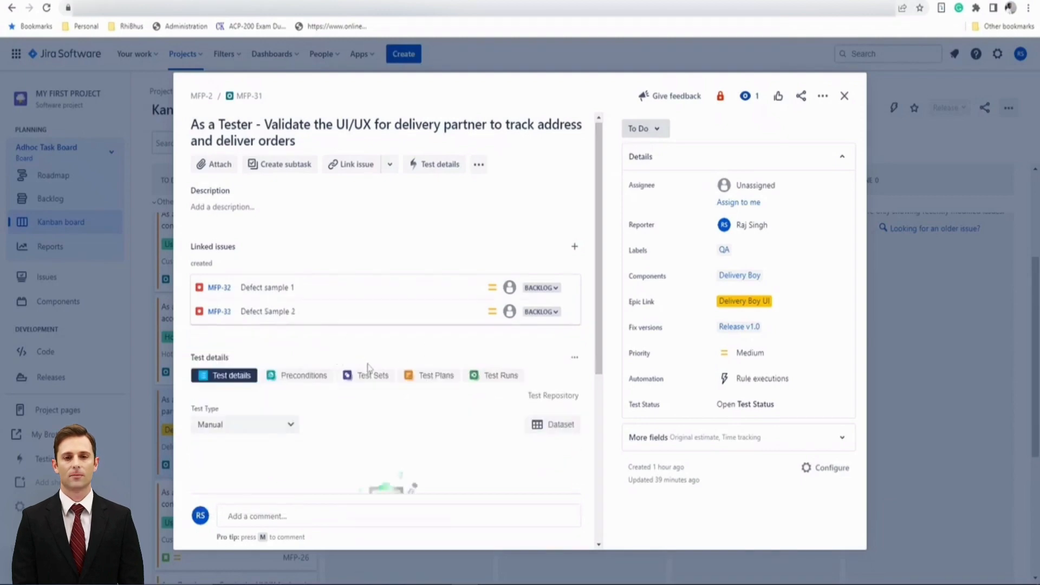
# Link the test MFP-31 to developer story MFP-28 using the link type 'tests'
pyautogui.scroll(-3, 396, 428)
pyautogui.scroll(3, 395, 433)
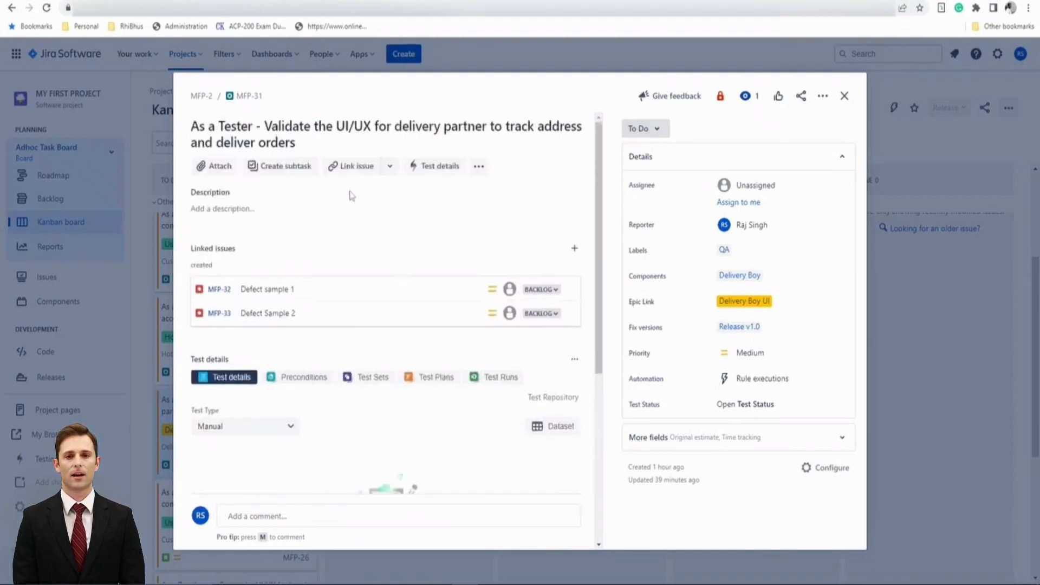
pyautogui.click(574, 248)
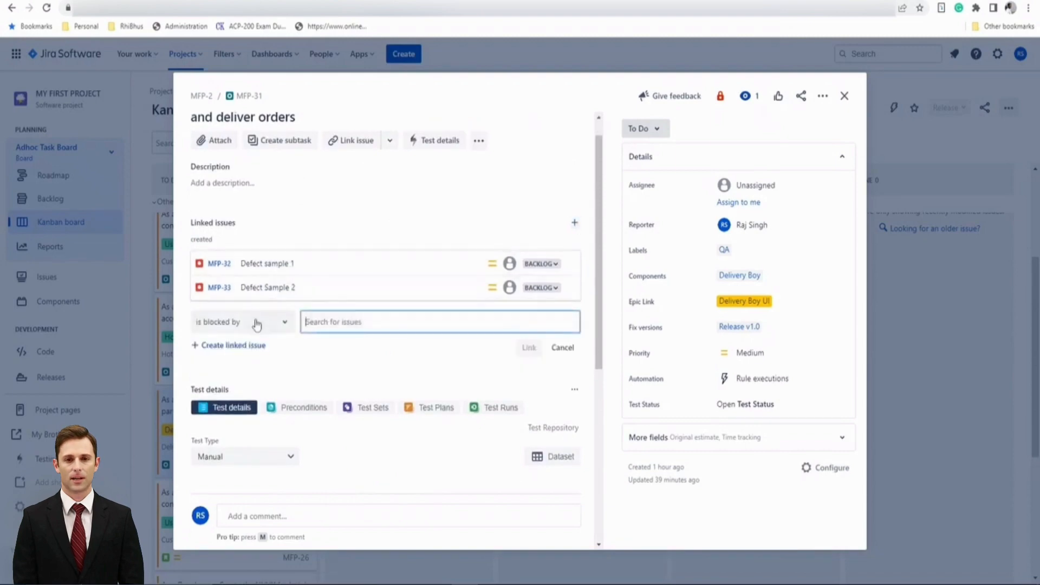
pyautogui.click(258, 323)
pyautogui.scroll(-2, 225, 487)
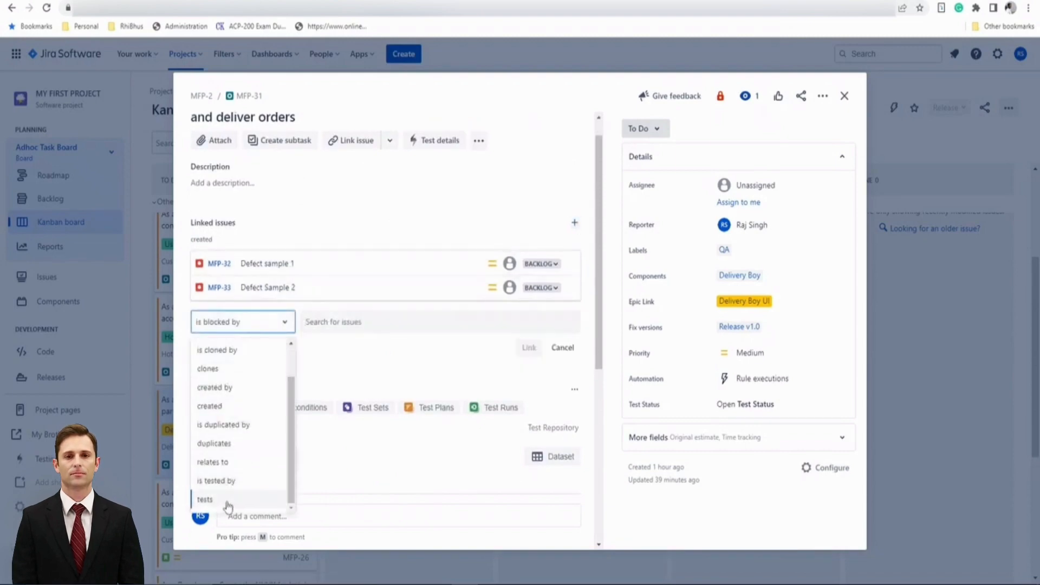
pyautogui.click(205, 497)
pyautogui.click(350, 326)
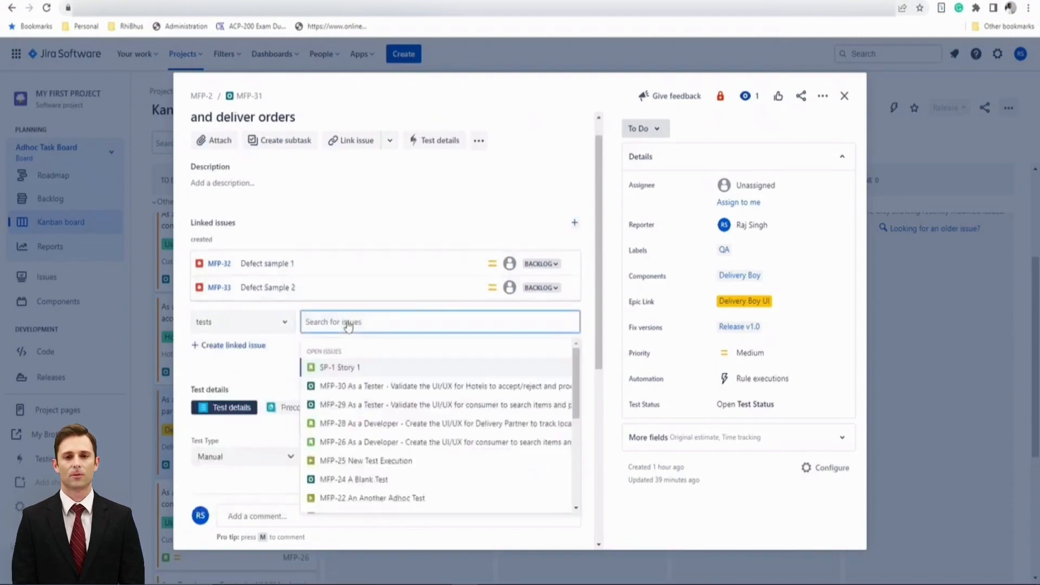
pyautogui.write('dev')
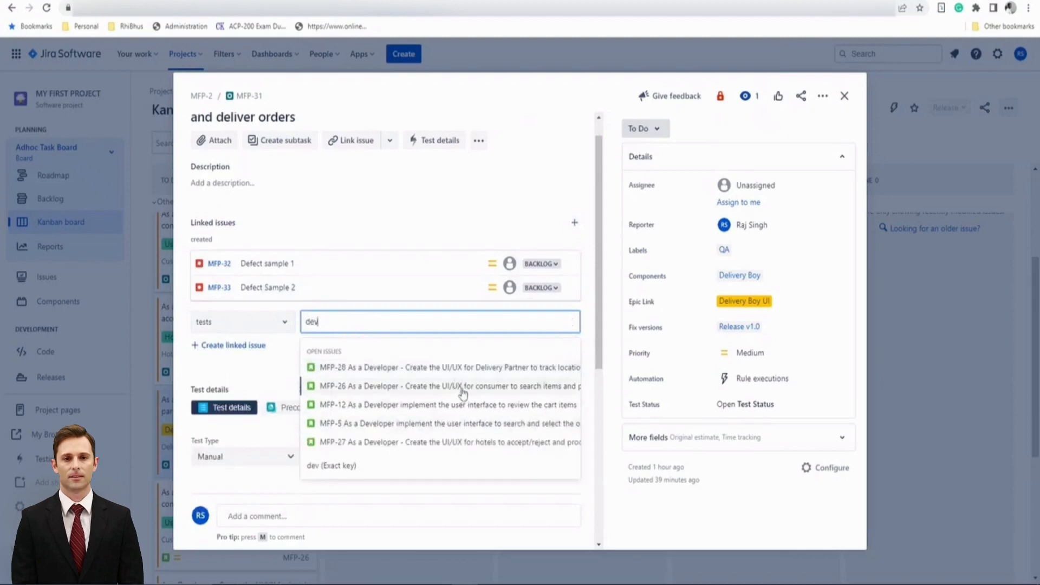
pyautogui.scroll(1, 507, 235)
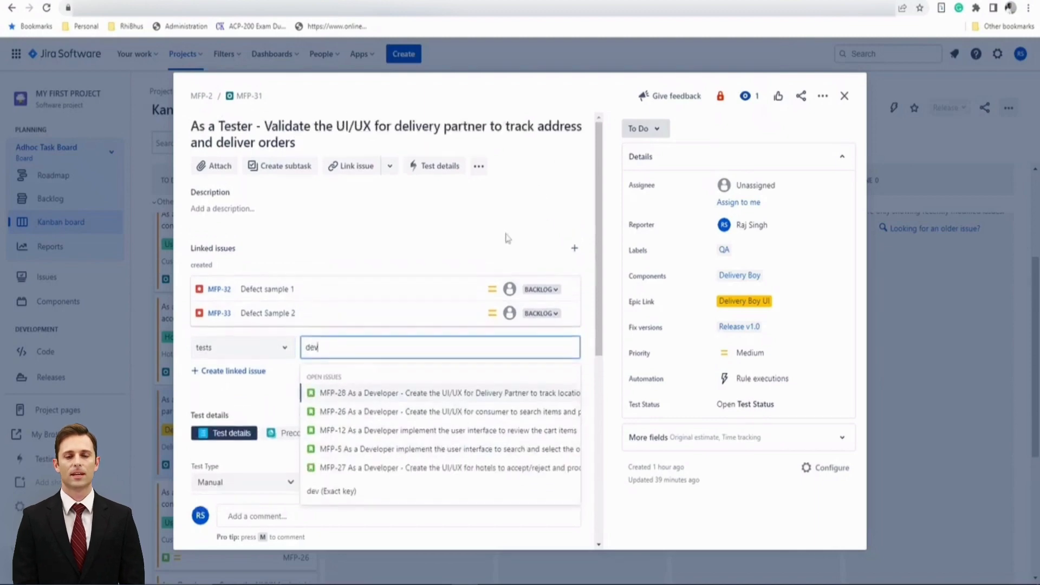
pyautogui.click(498, 393)
pyautogui.click(526, 373)
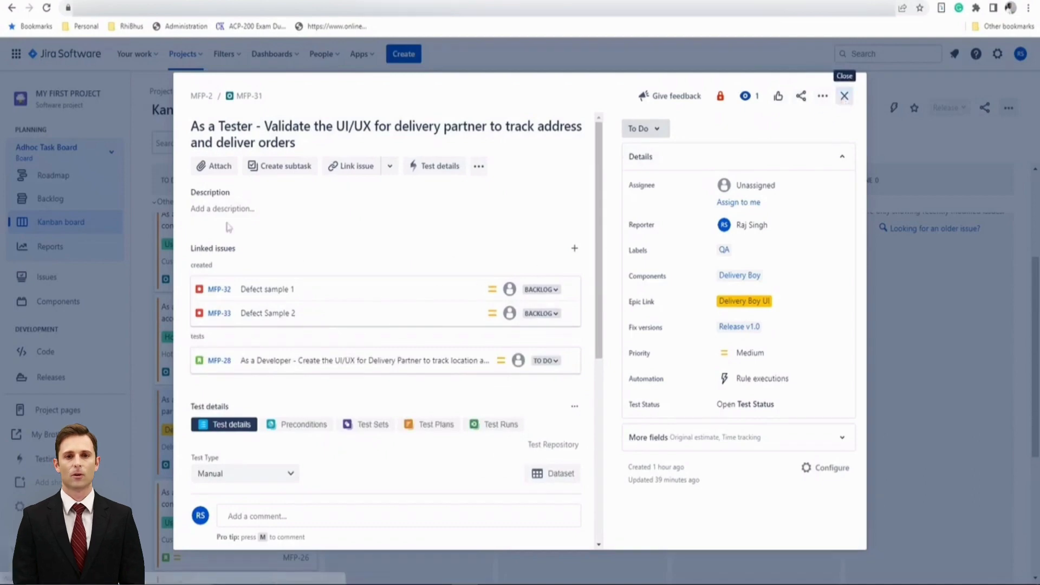
# Close the test issue and reload the Kanban board to find story MFP-28
pyautogui.click(845, 96)
pyautogui.click(46, 8)
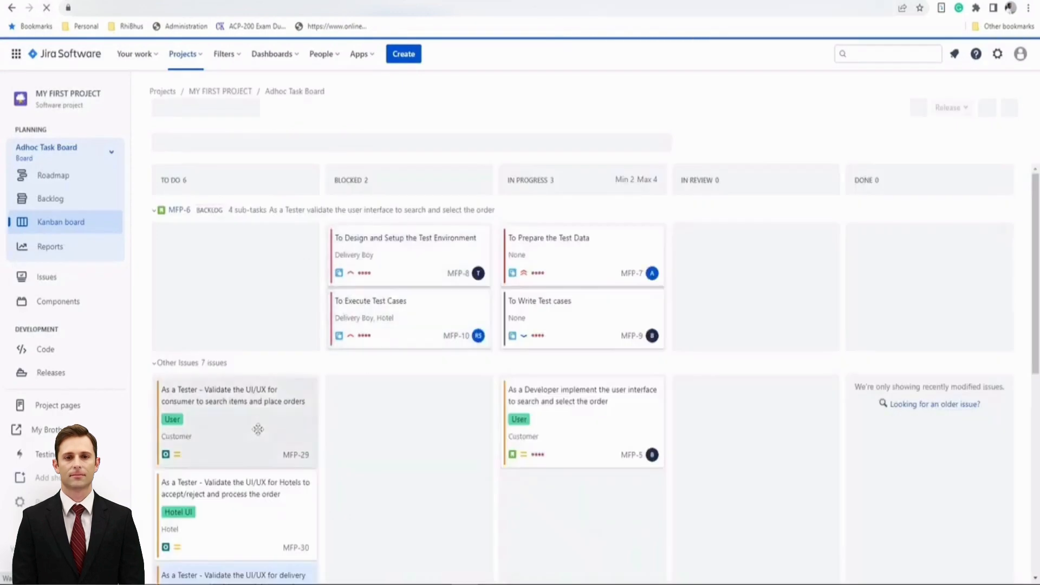
pyautogui.scroll(-4, 256, 436)
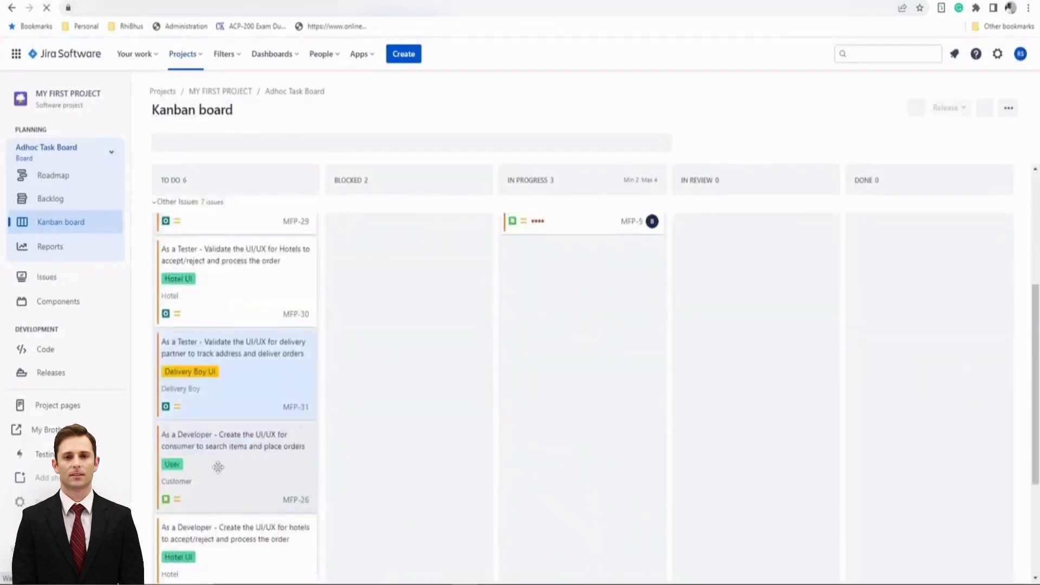
pyautogui.scroll(-2, 217, 474)
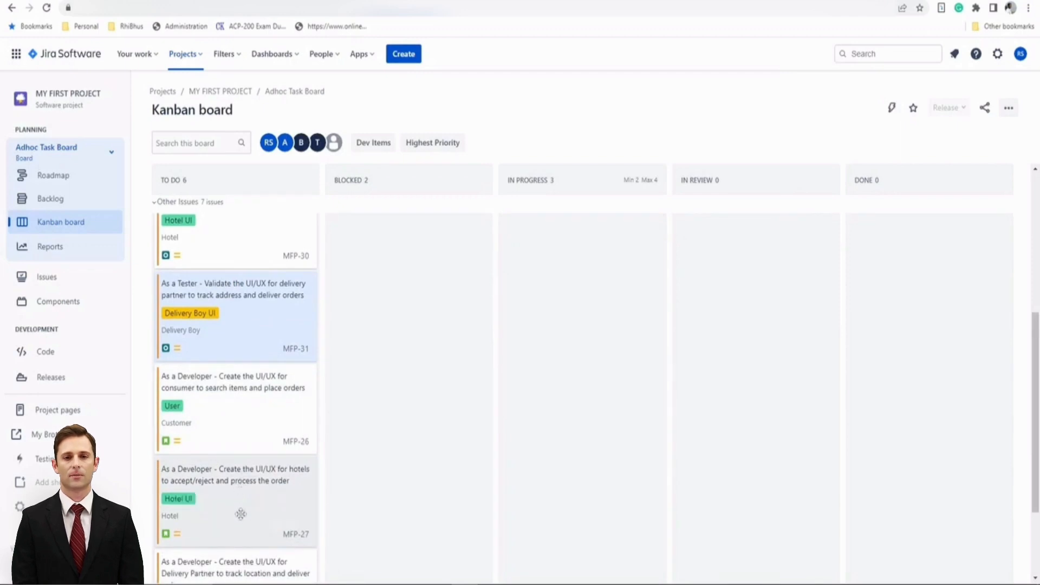
pyautogui.scroll(-3, 247, 476)
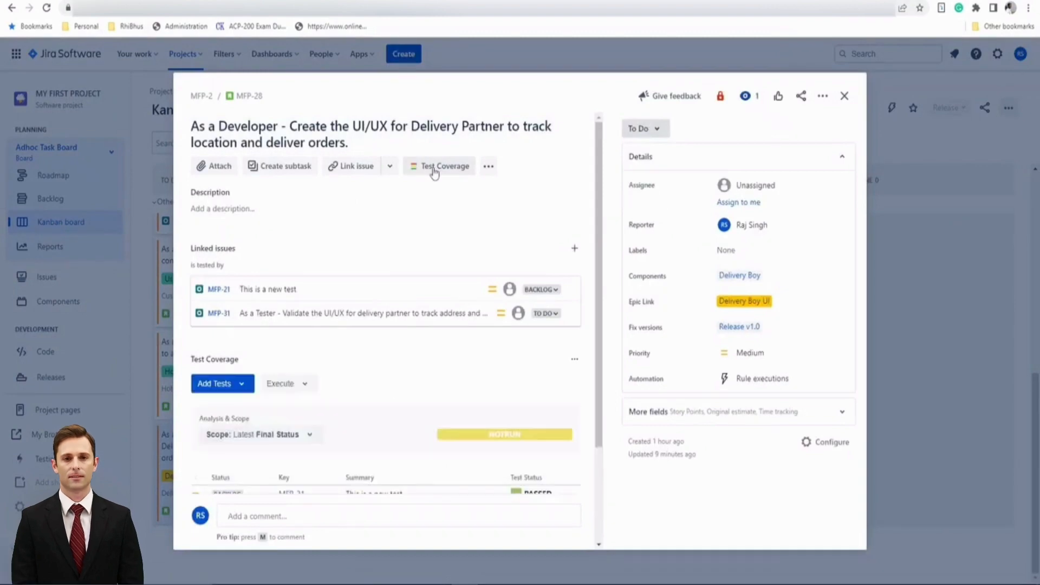
# Link story MFP-28 to 'Defect sample 1' and 'Defect Sample 2' with the link type 'is tested by'
pyautogui.scroll(-2, 398, 380)
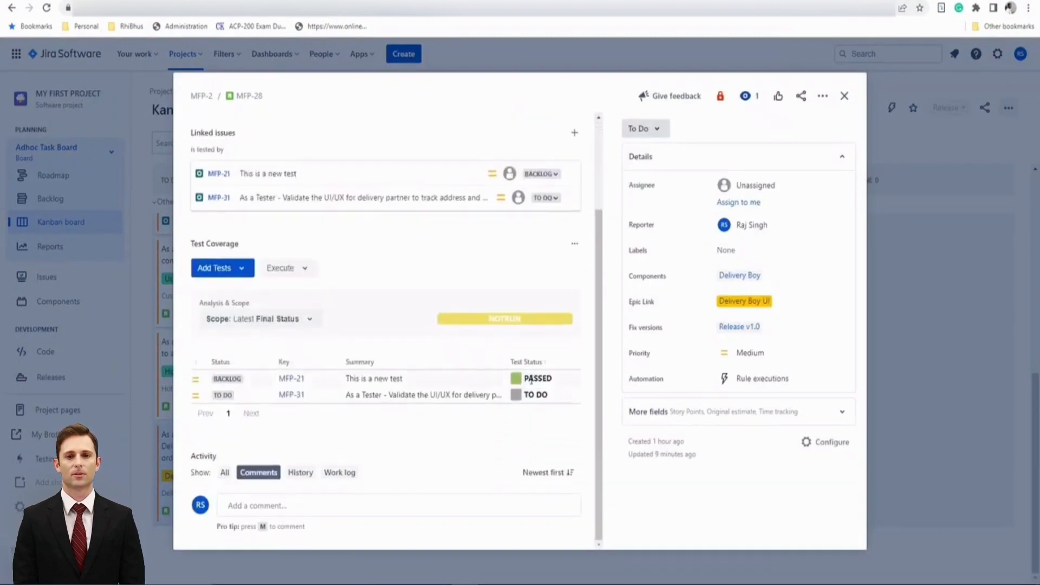
pyautogui.scroll(2, 466, 405)
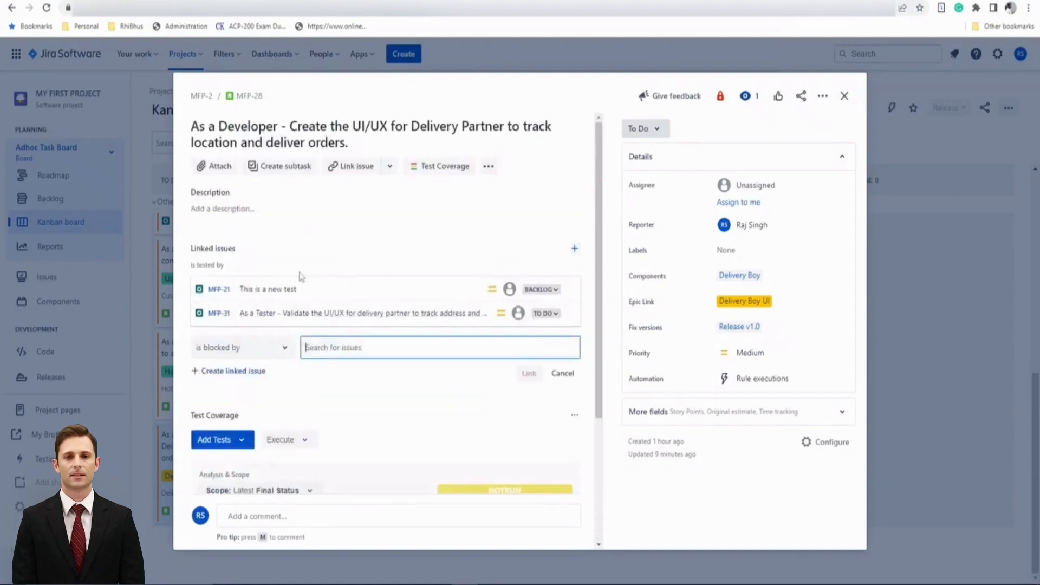
pyautogui.click(271, 352)
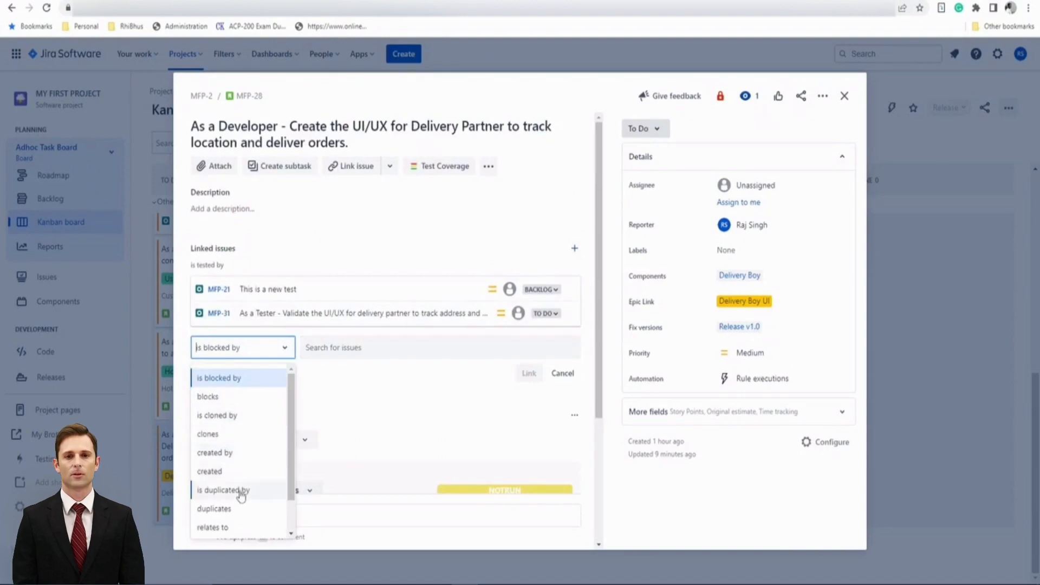
pyautogui.scroll(-1, 238, 490)
pyautogui.click(233, 511)
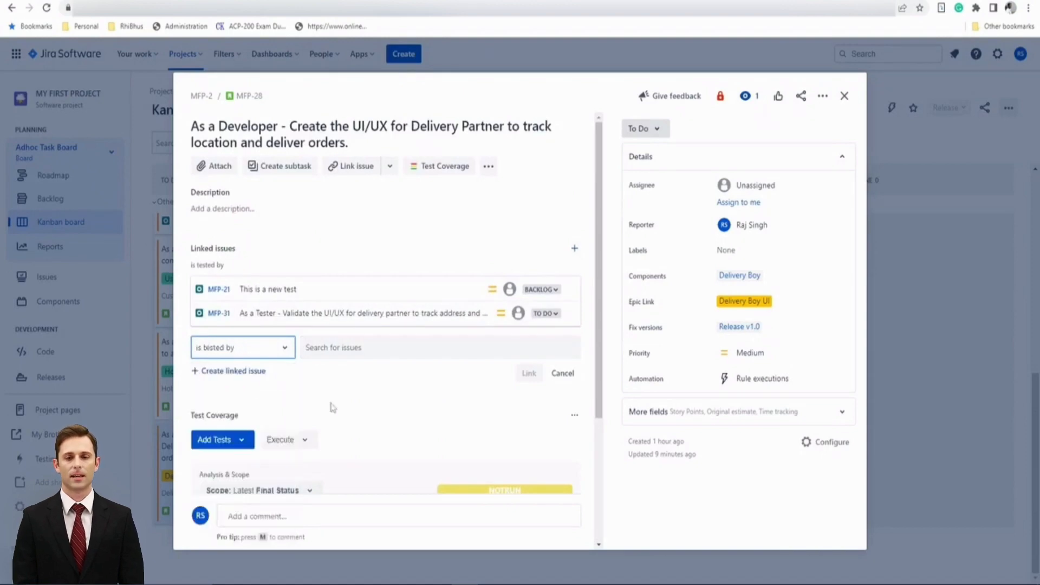
pyautogui.scroll(-5, 363, 444)
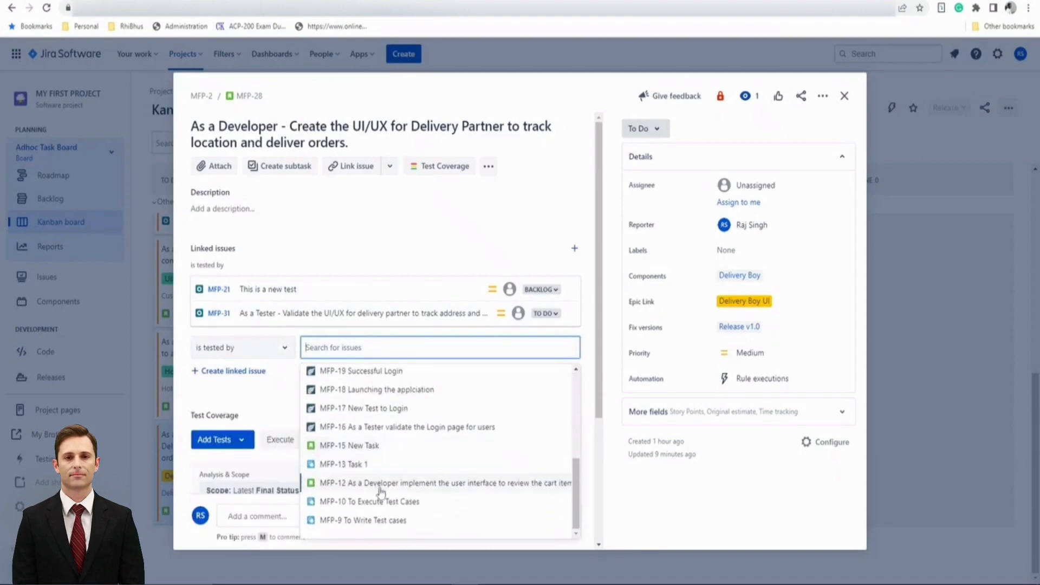
pyautogui.scroll(5, 379, 471)
pyautogui.write('defe')
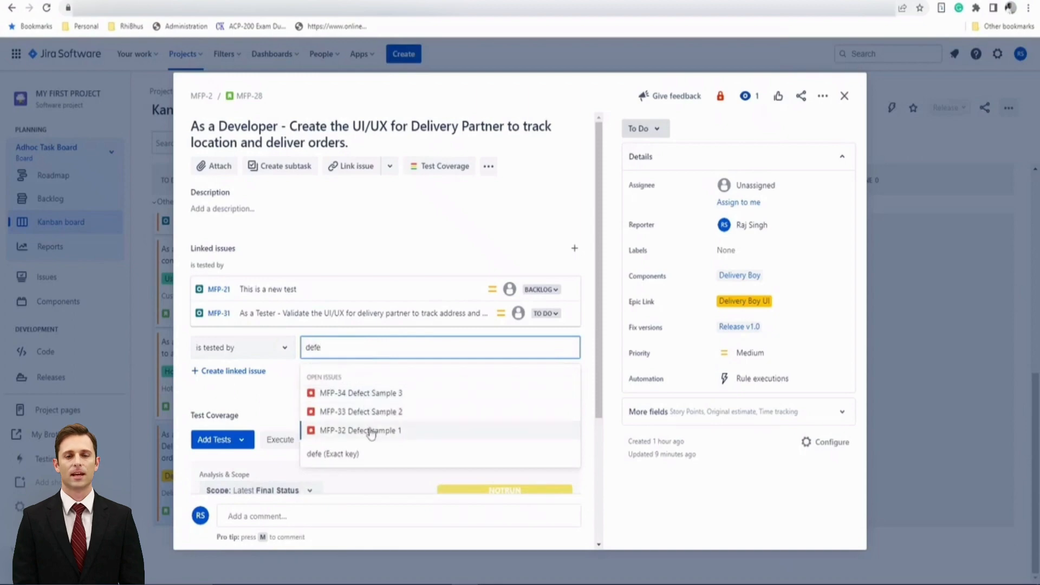
pyautogui.click(370, 430)
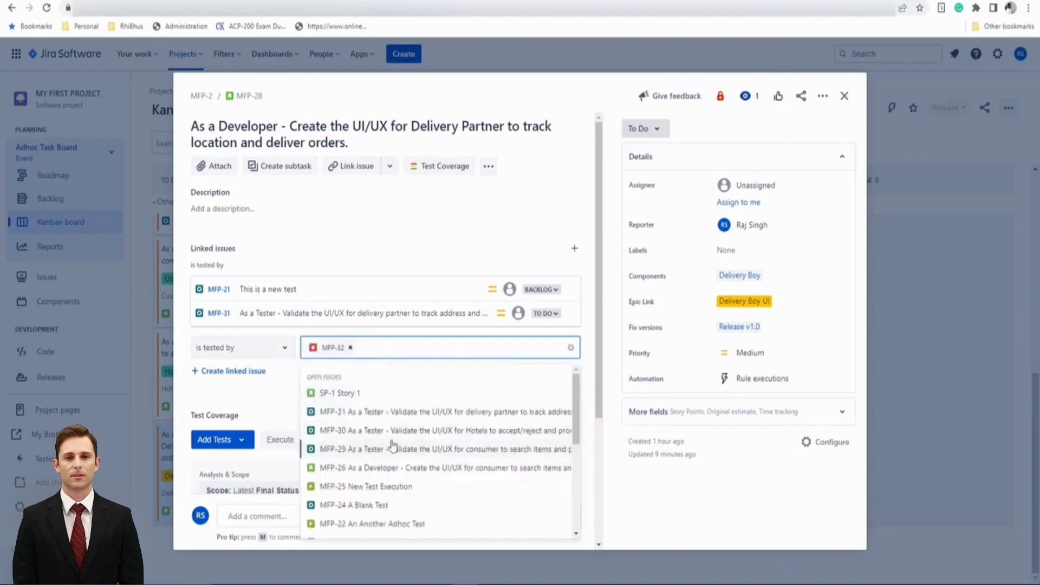
pyautogui.write('deef')
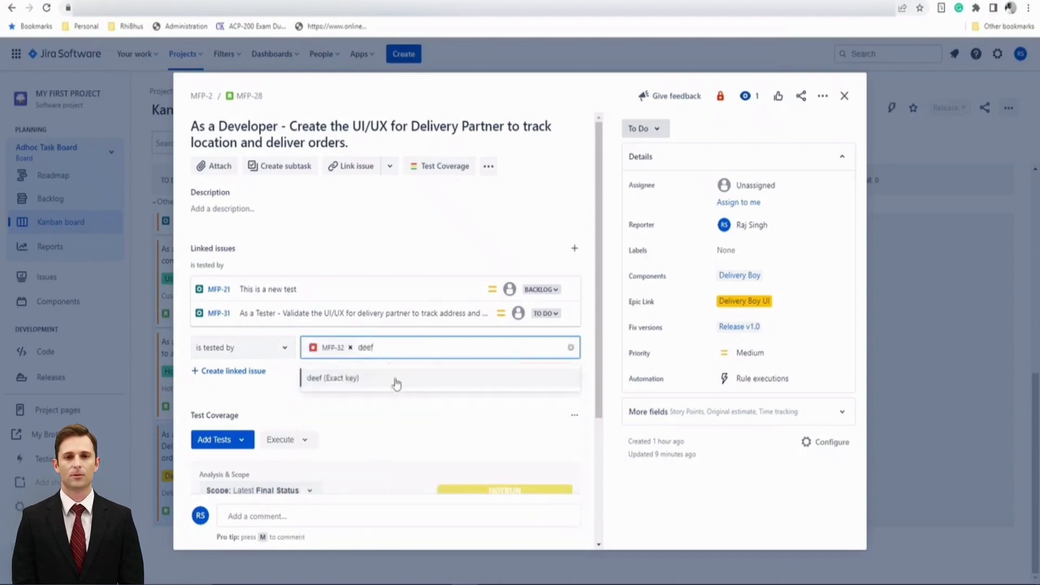
pyautogui.press('BackSpace')
pyautogui.press('BackSpace')
pyautogui.write('f')
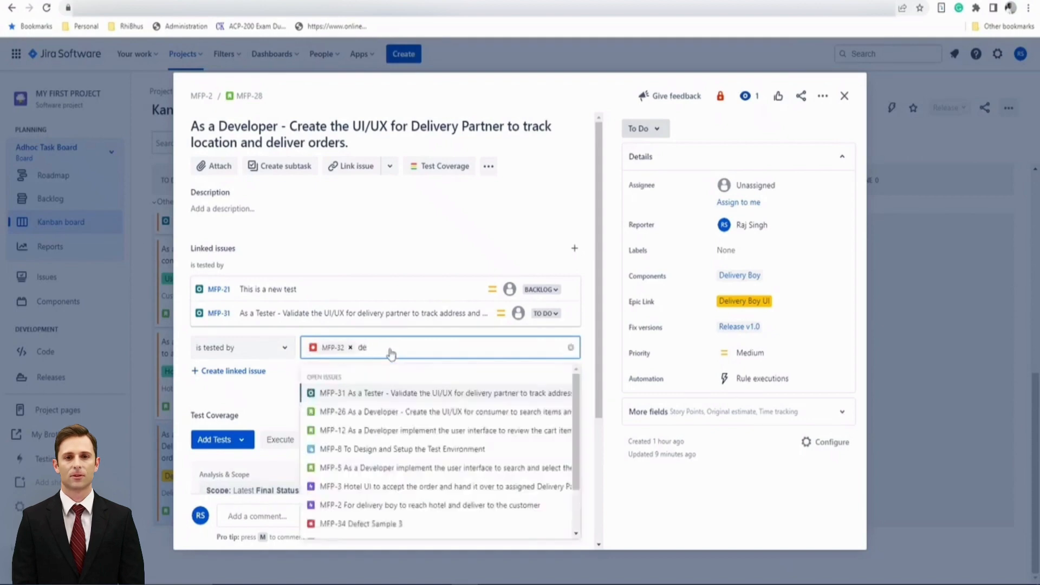
pyautogui.click(381, 411)
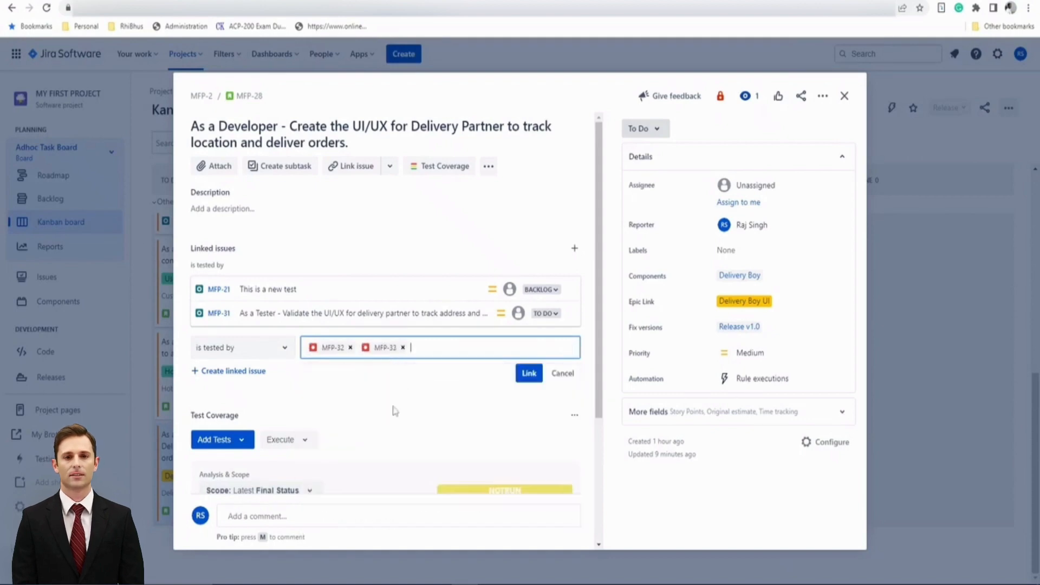
pyautogui.click(529, 373)
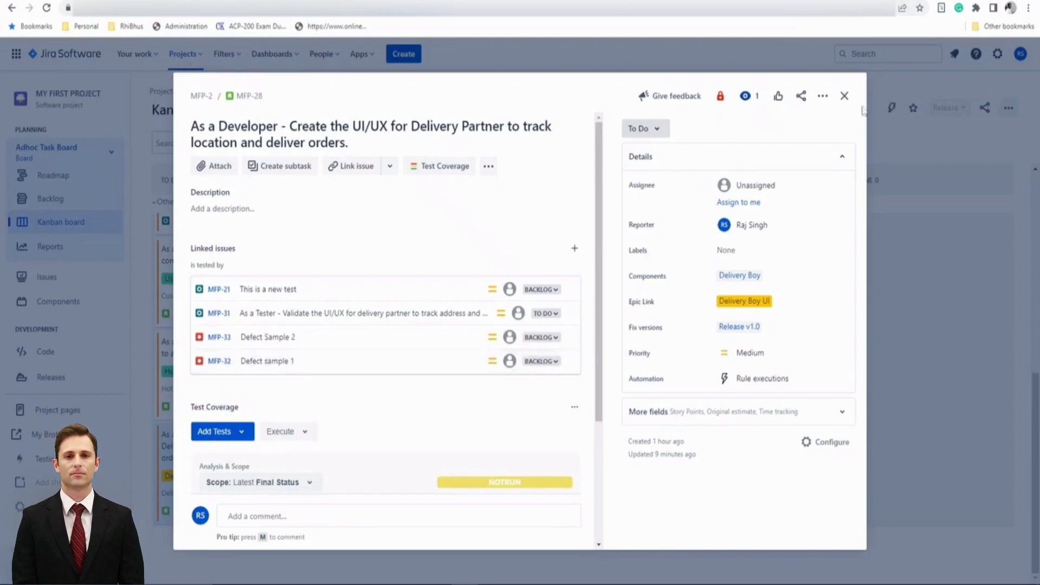
# Reopen story MFP-28 and review its linked issues and test coverage
pyautogui.click(844, 99)
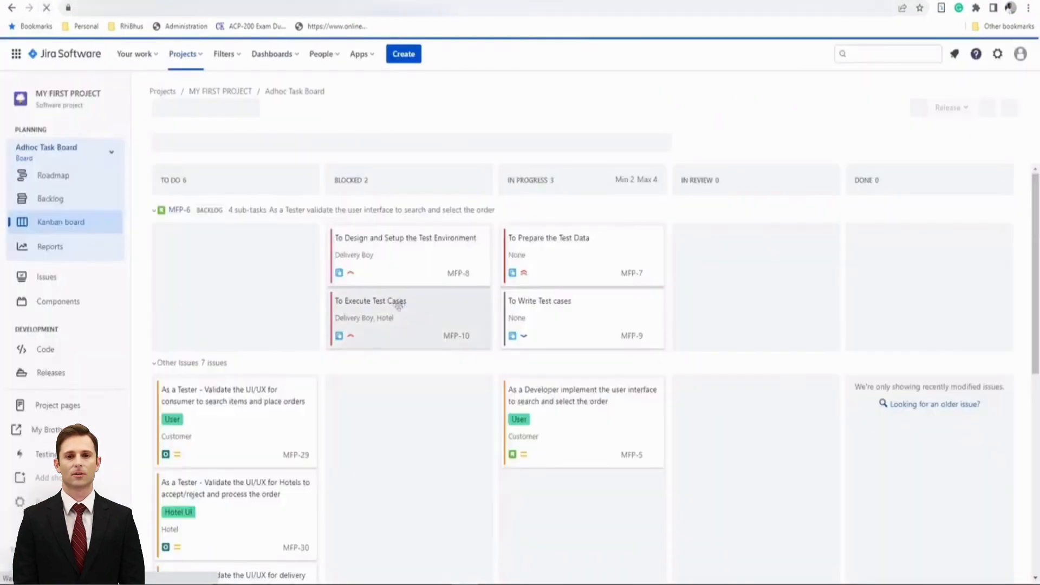
pyautogui.scroll(-3, 270, 391)
pyautogui.scroll(-5, 269, 391)
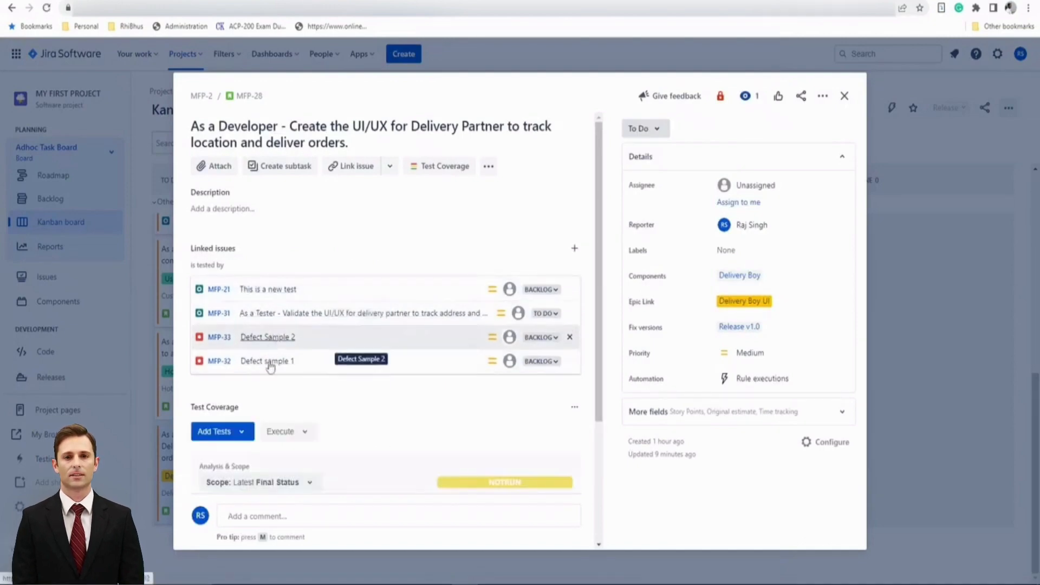
pyautogui.scroll(-2, 421, 414)
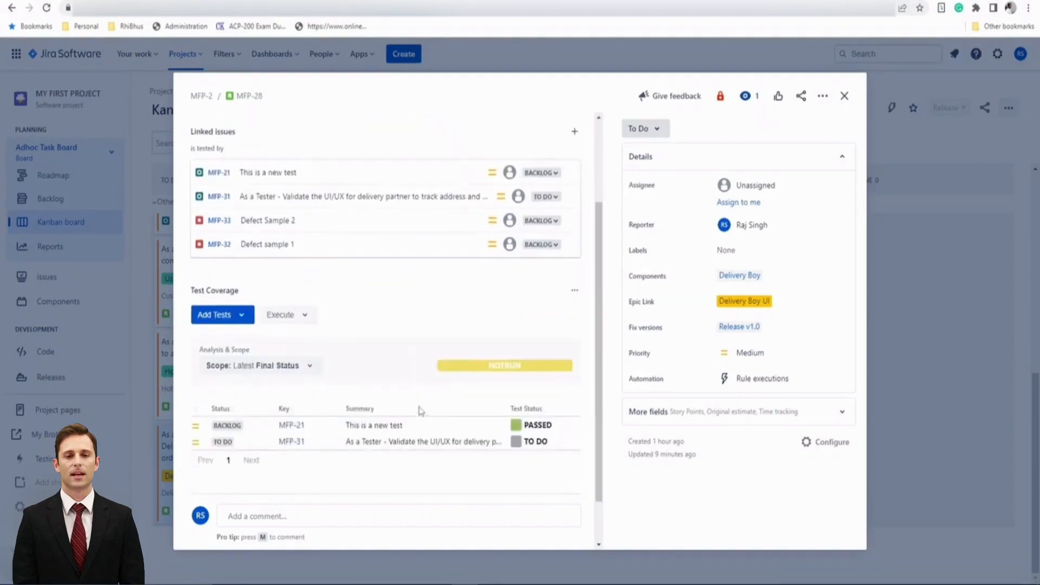
pyautogui.scroll(2, 390, 336)
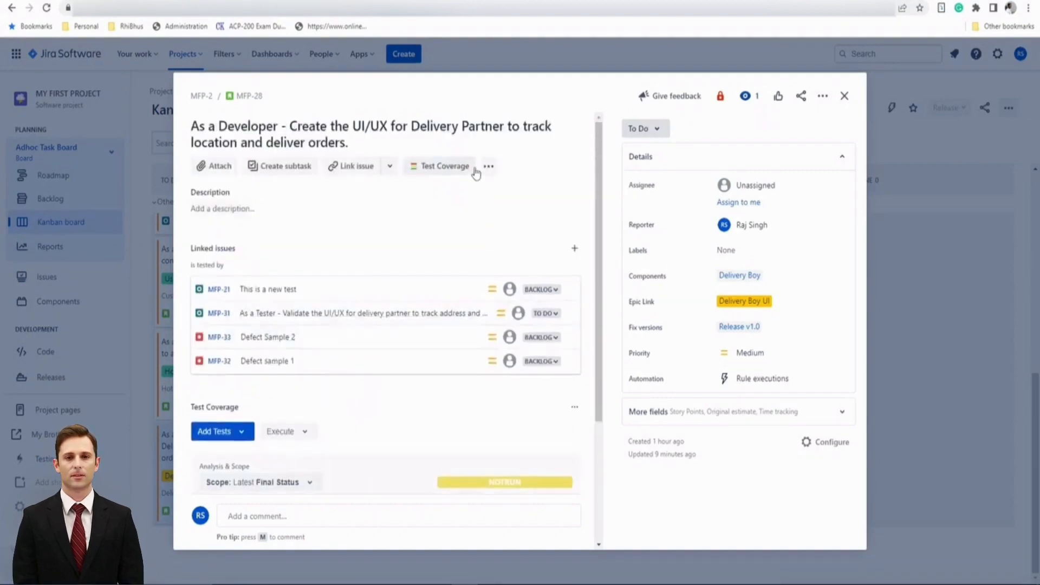
pyautogui.click(487, 169)
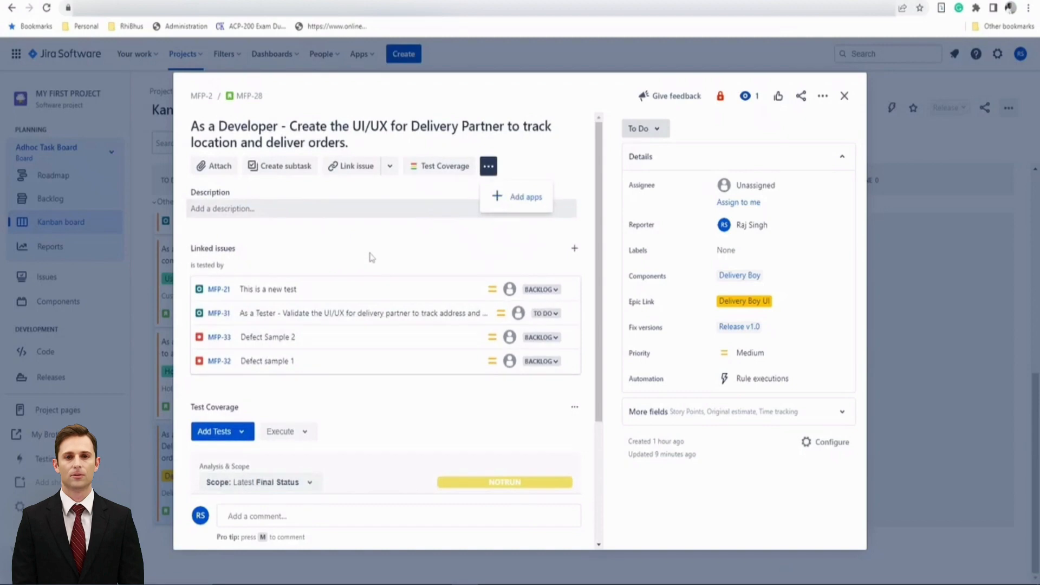
pyautogui.click(370, 209)
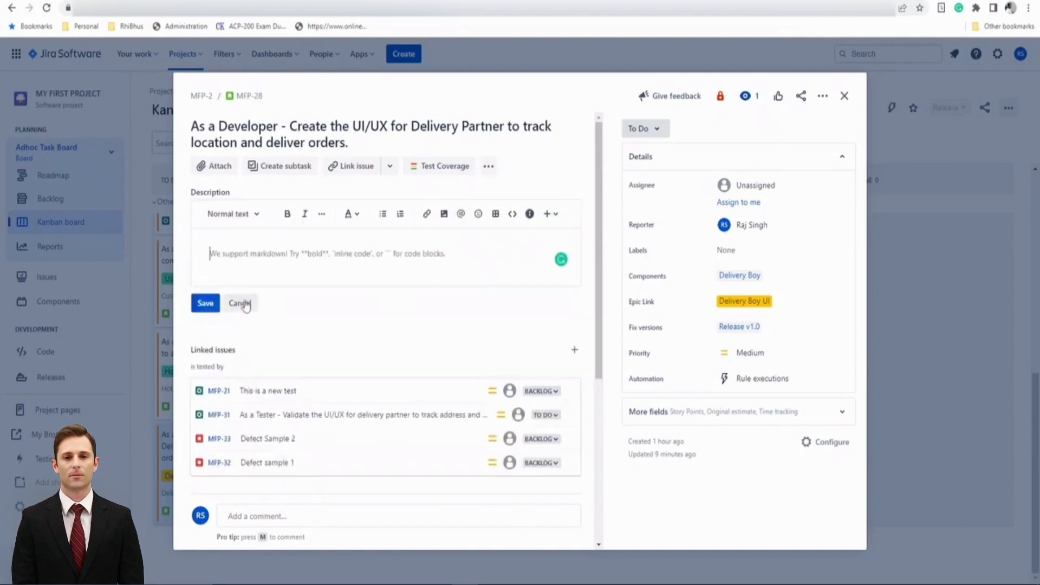
pyautogui.click(245, 305)
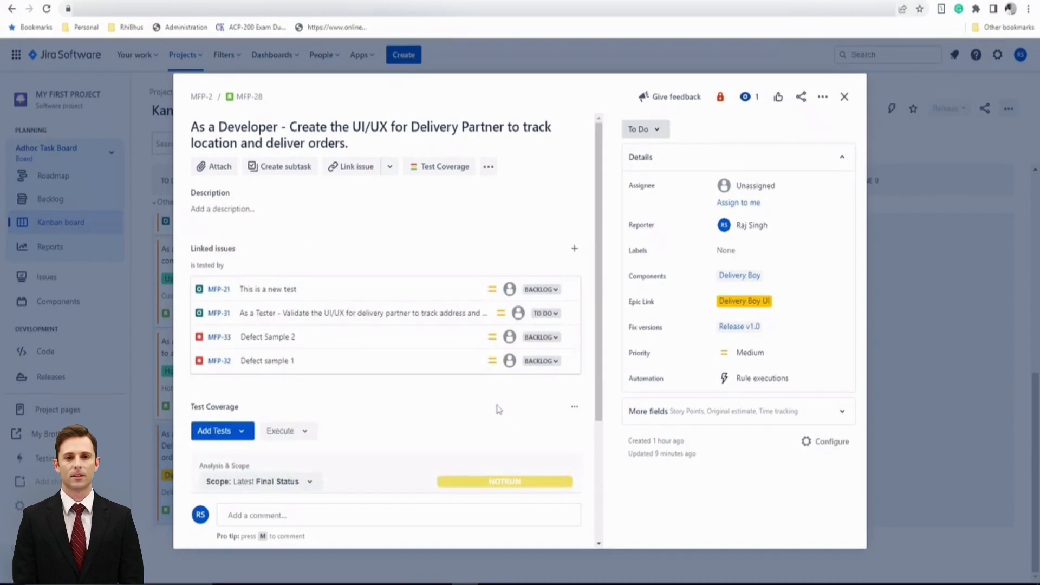
# Open 'Defect Sample 2' from the story's linked issues and examine its link relationships
pyautogui.scroll(-1, 437, 410)
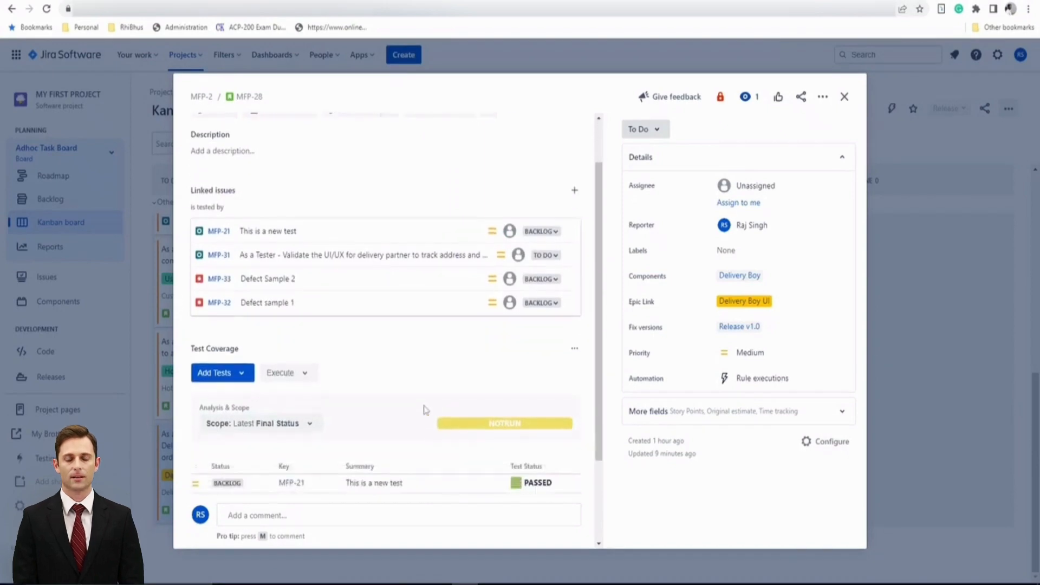
pyautogui.click(264, 282)
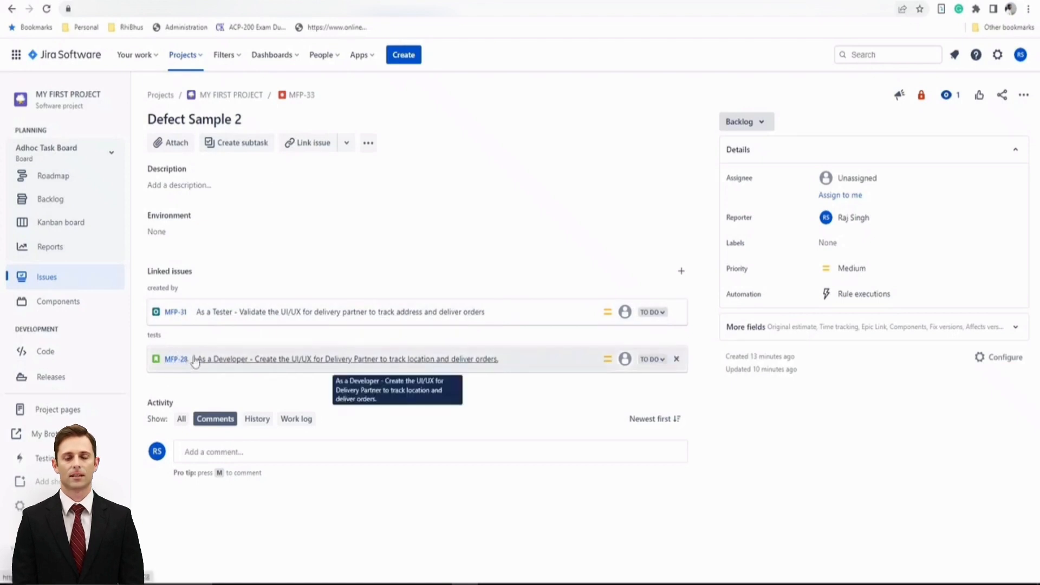
pyautogui.doubleClick(157, 333)
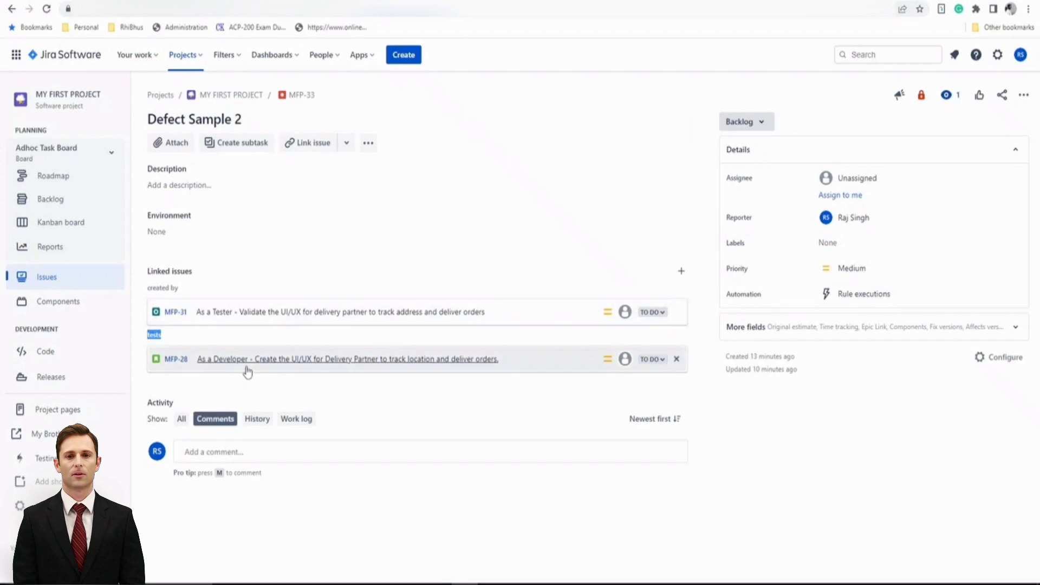
pyautogui.click(170, 340)
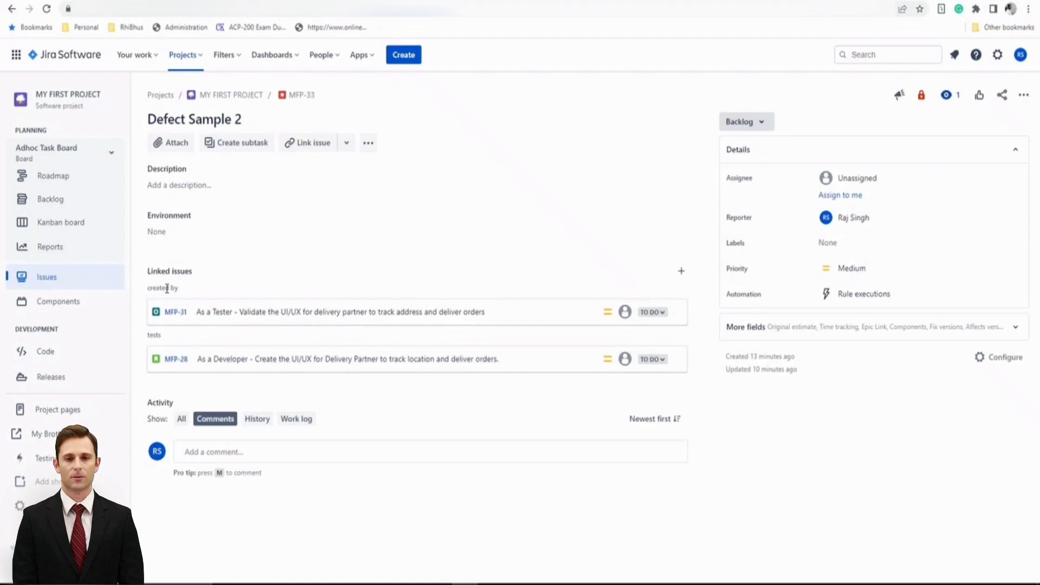
pyautogui.click(369, 149)
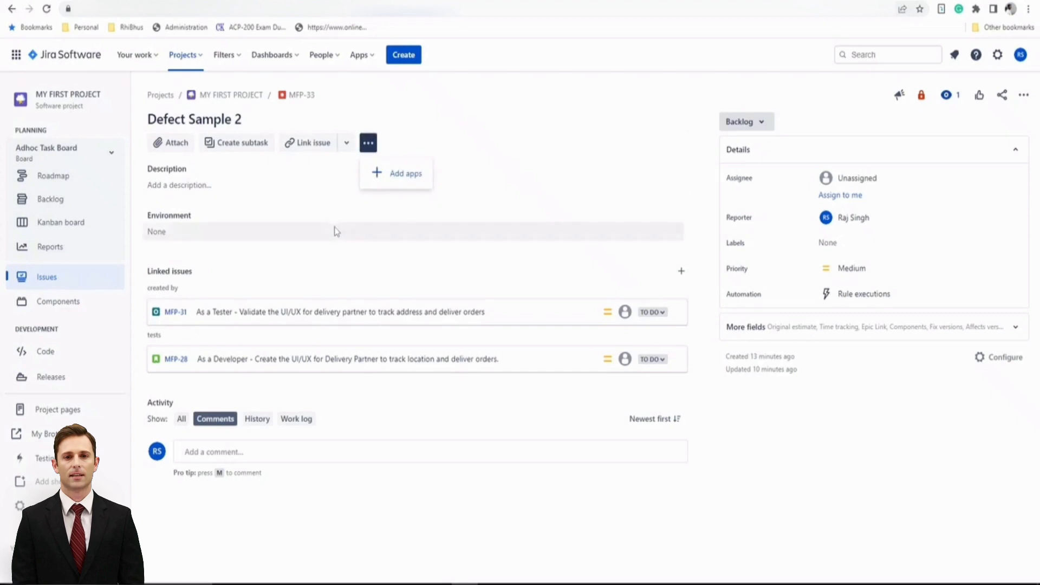
pyautogui.click(342, 271)
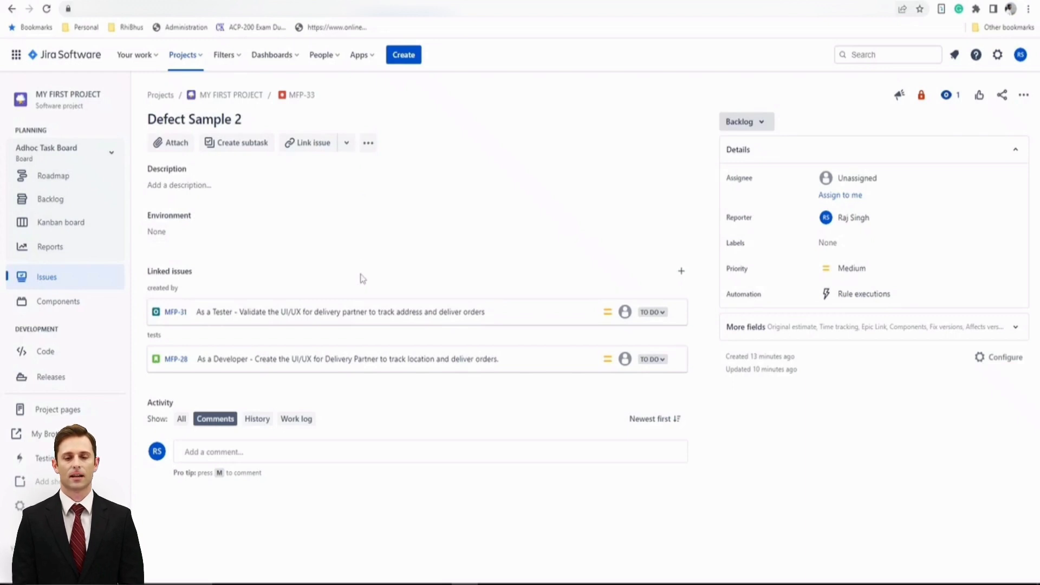
pyautogui.moveTo(160, 287); pyautogui.dragTo(183, 290)
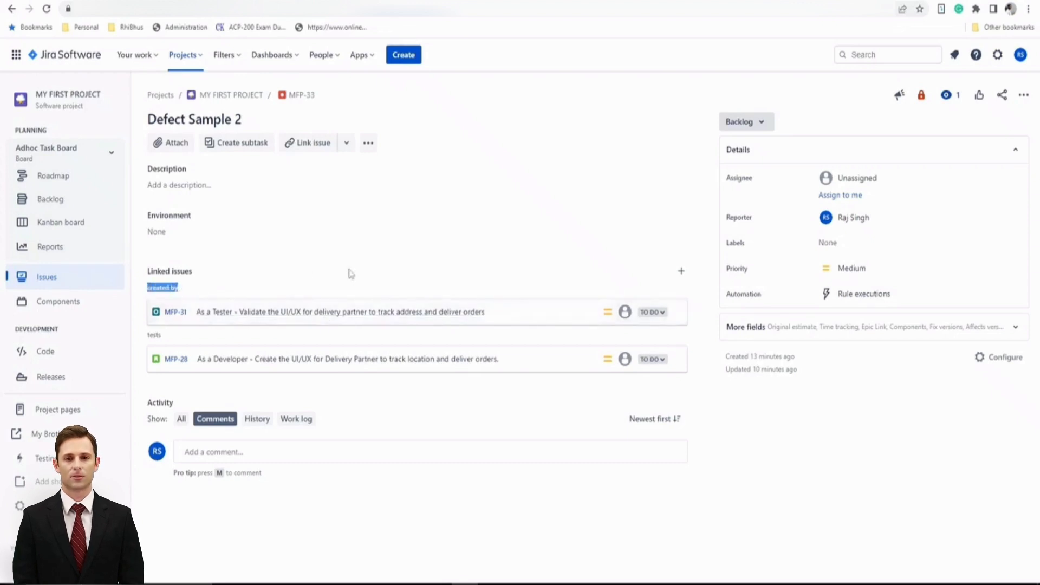